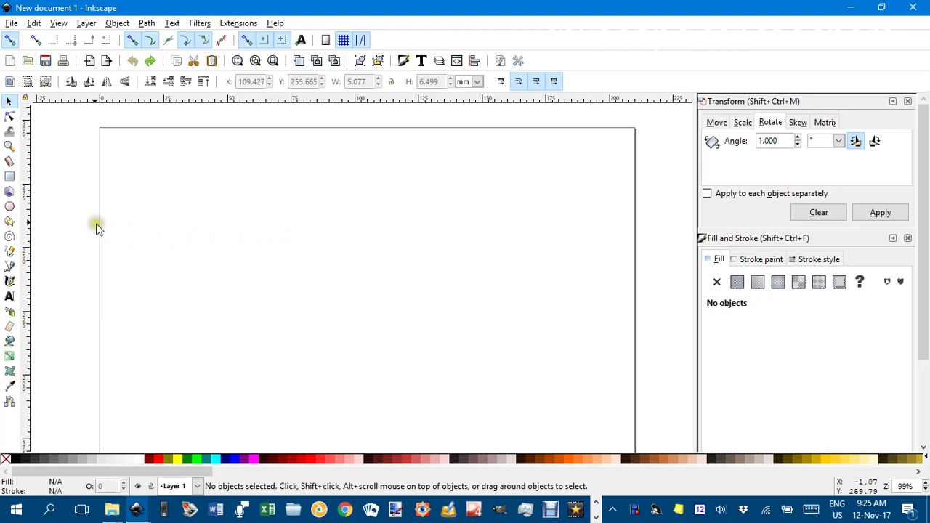
- Draw an unfilled circle about 82.854 mm across with a thin black outline, then deselect it
click(10, 206)
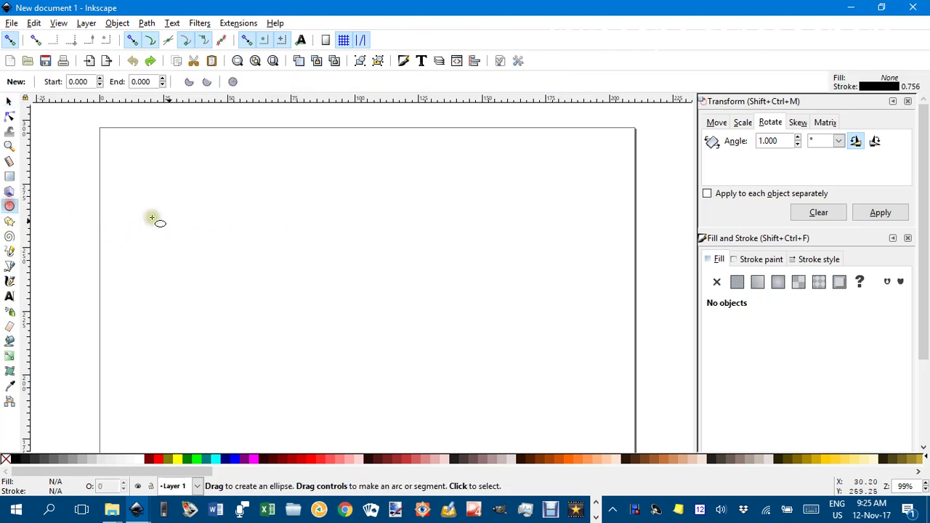
drag(338, 260, 444, 368)
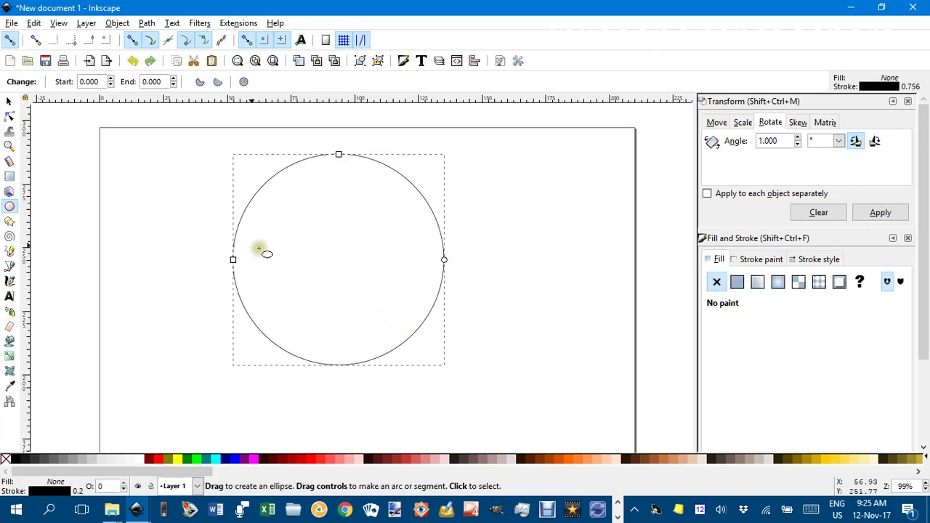
click(7, 104)
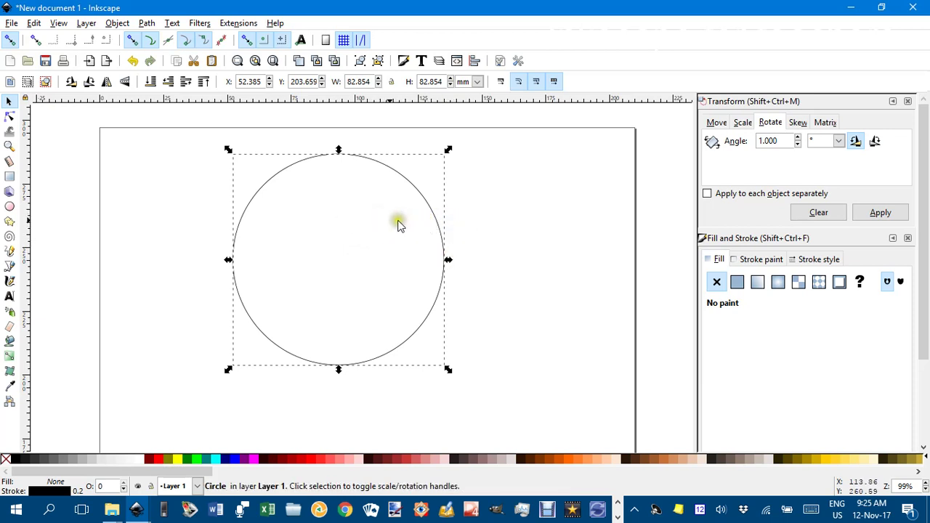
click(457, 215)
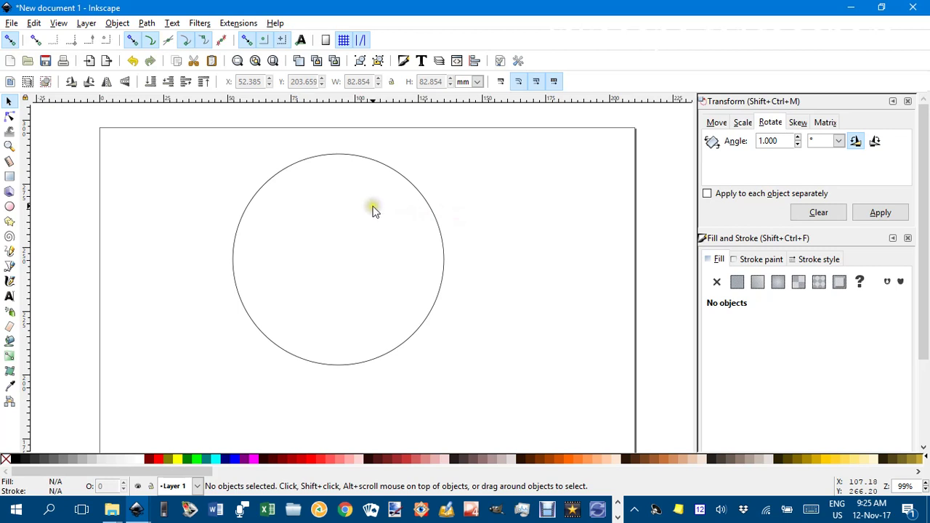
- With quadrant and path snapping on, draw a 5.299 mm vertical line down from the circle's top point
drag(373, 208, 366, 240)
scroll(310, 219, up, 1)
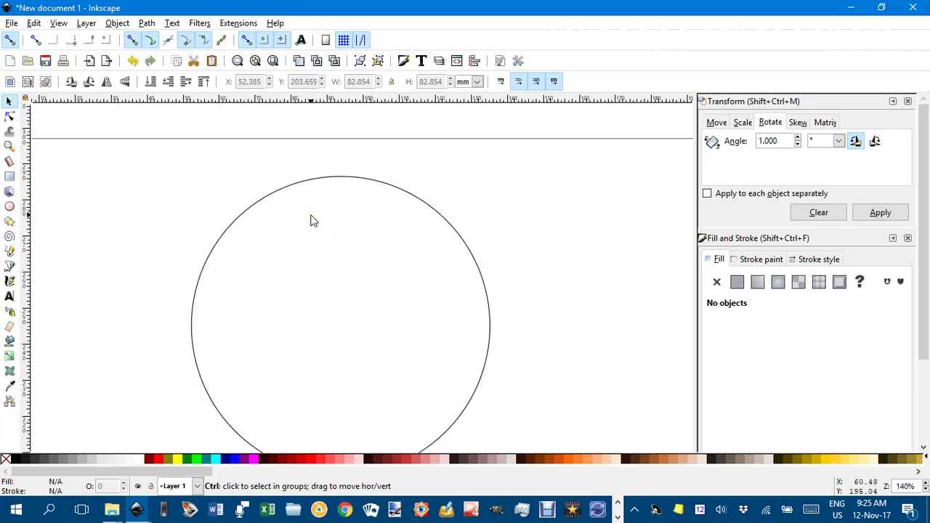
click(9, 266)
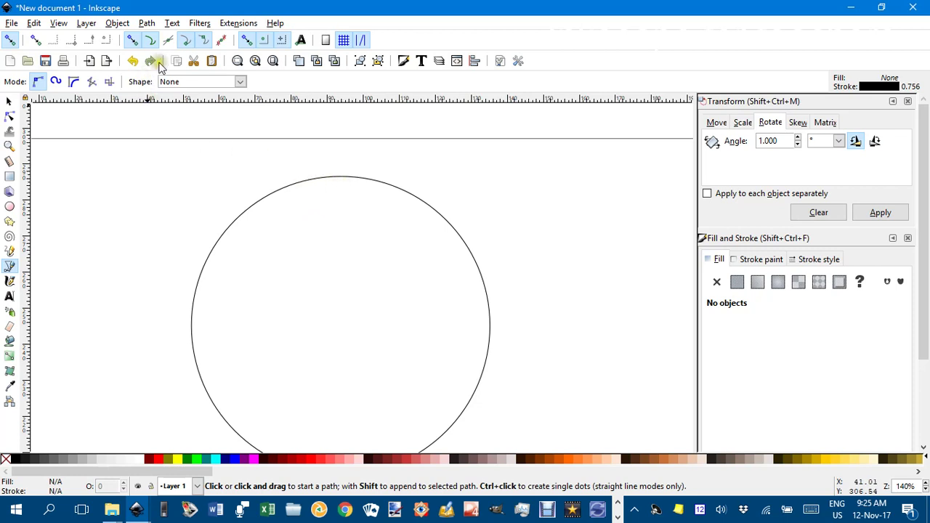
click(242, 40)
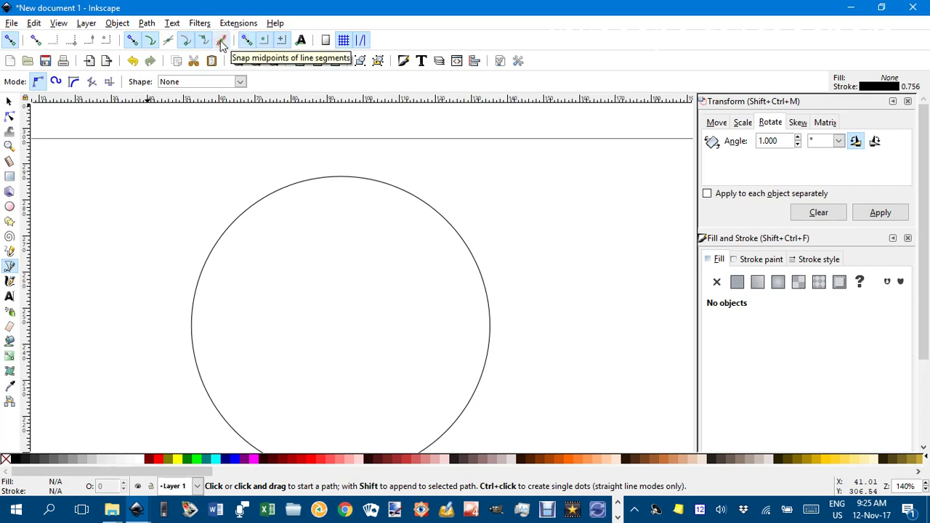
click(245, 41)
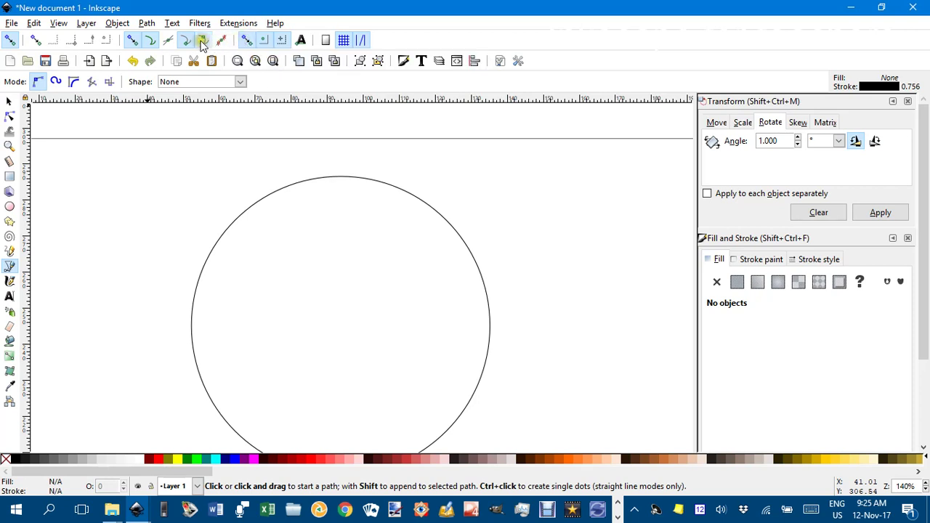
click(151, 42)
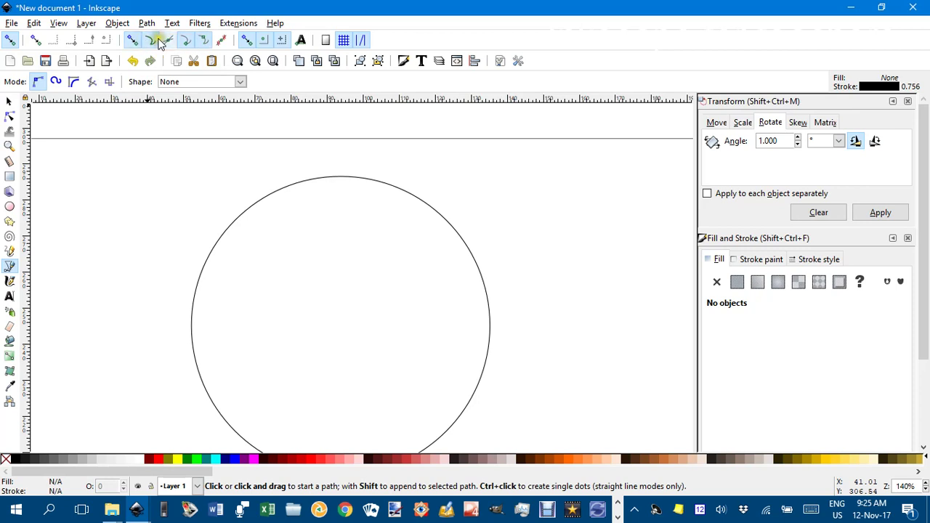
click(341, 178)
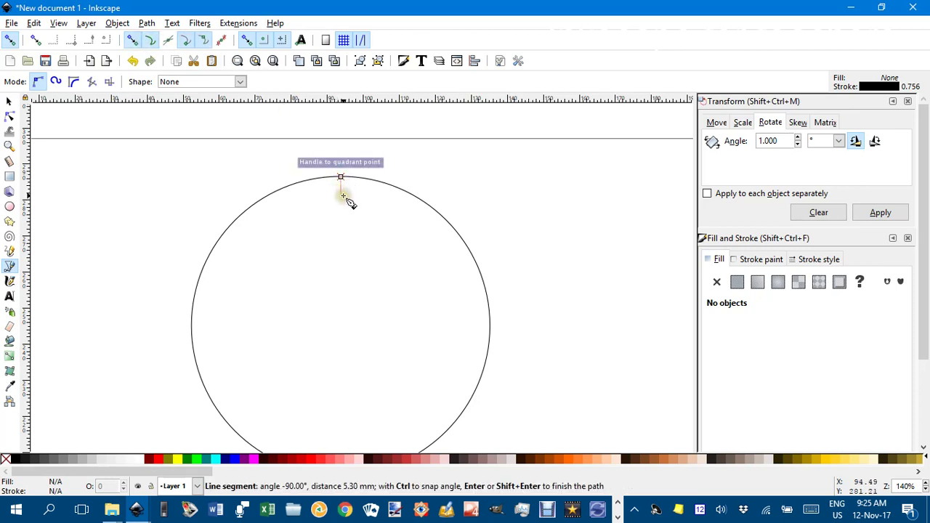
double_click(342, 195)
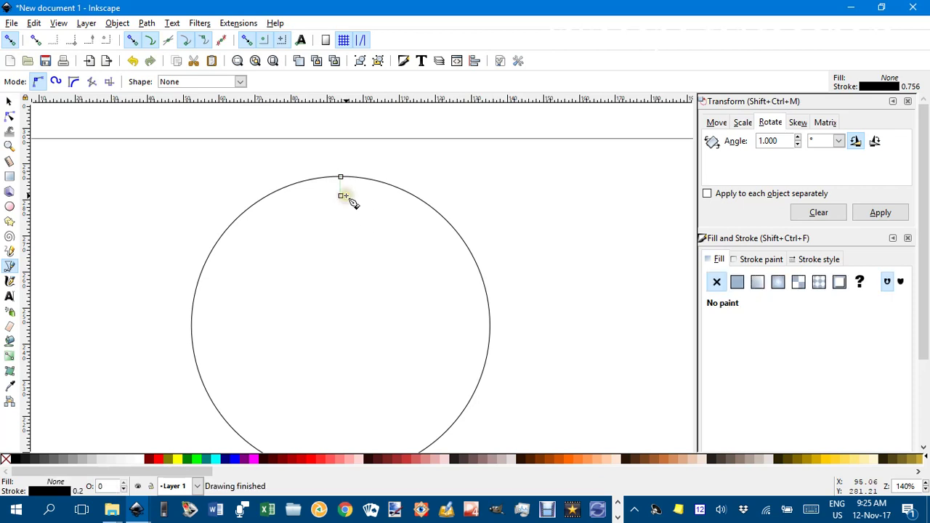
click(9, 102)
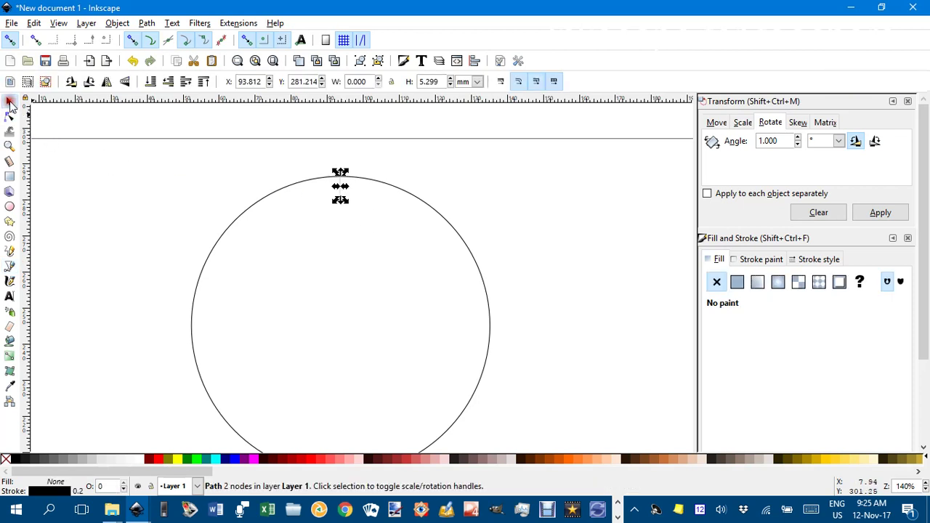
- Select the short tick line, undo an accidental skew, and delete it
click(372, 227)
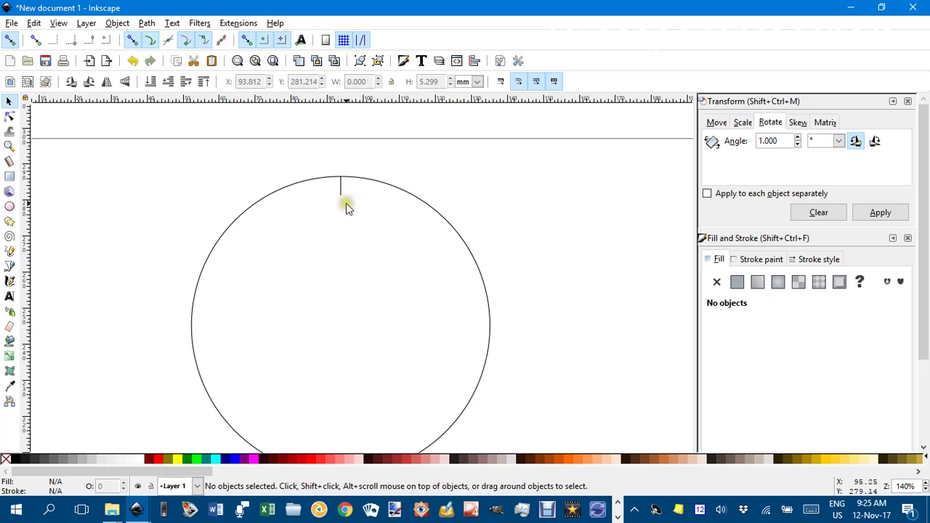
scroll(345, 203, up, 3)
scroll(346, 203, down, 2)
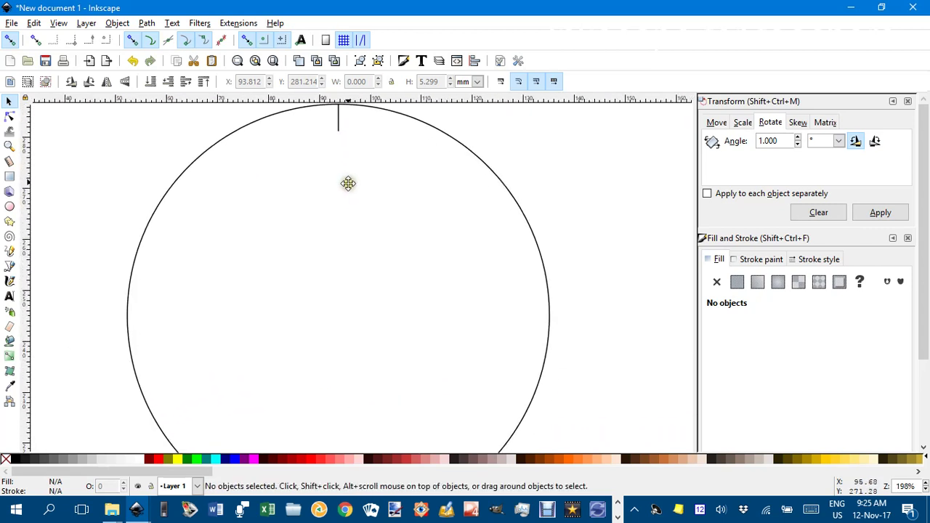
scroll(335, 166, down, 1)
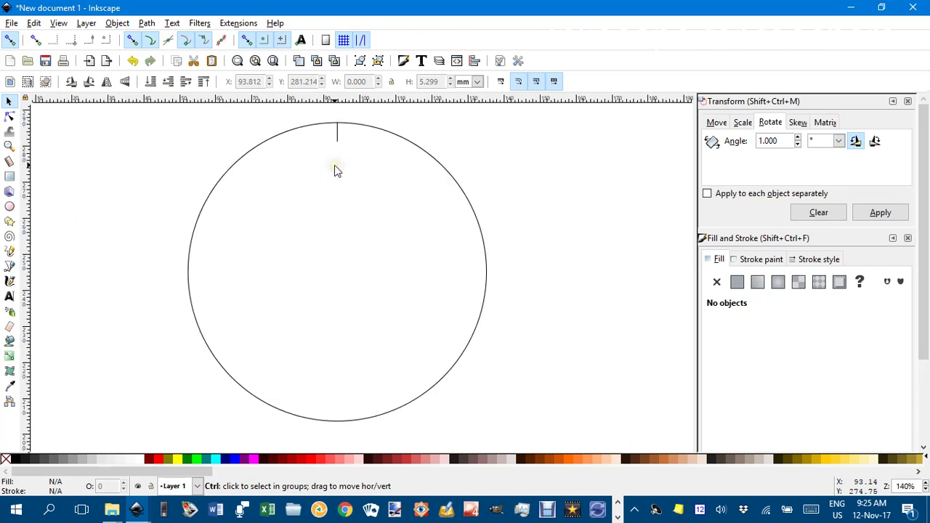
click(338, 140)
scroll(338, 141, up, 3)
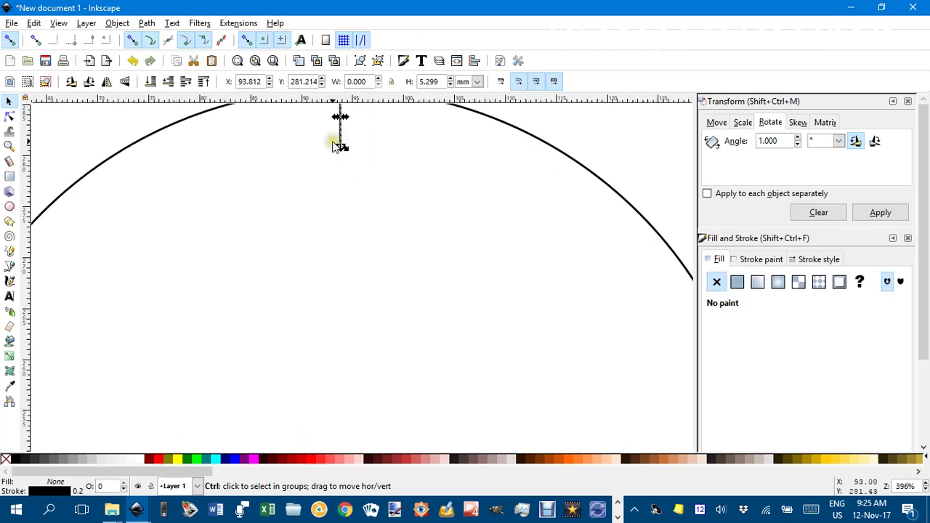
scroll(323, 218, up, 2)
click(339, 192)
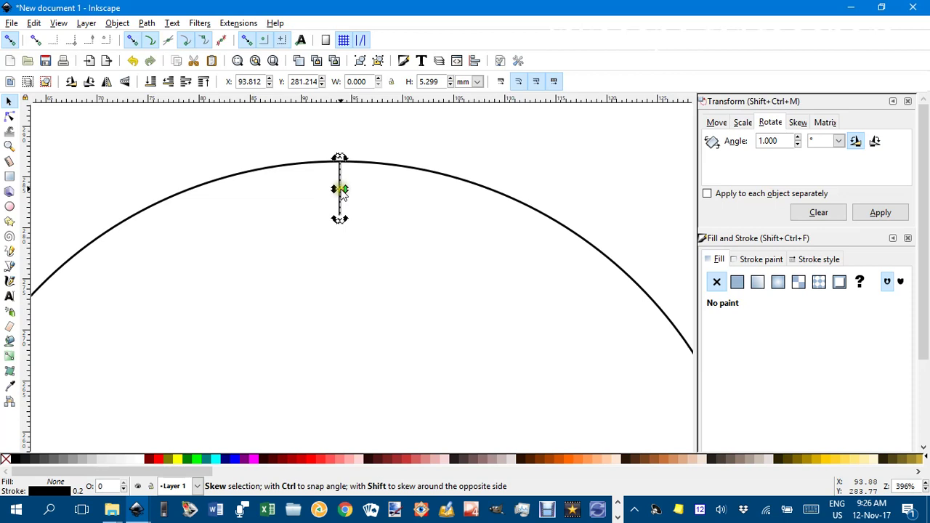
mouse_move(341, 192)
mouse_down()
mouse_move(344, 260)
mouse_move(347, 253)
mouse_up()
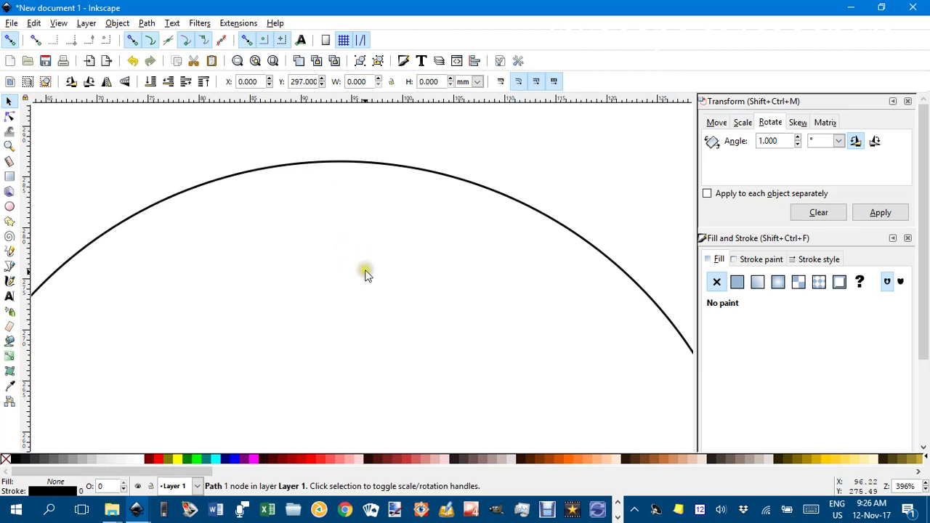
key(ctrl+z)
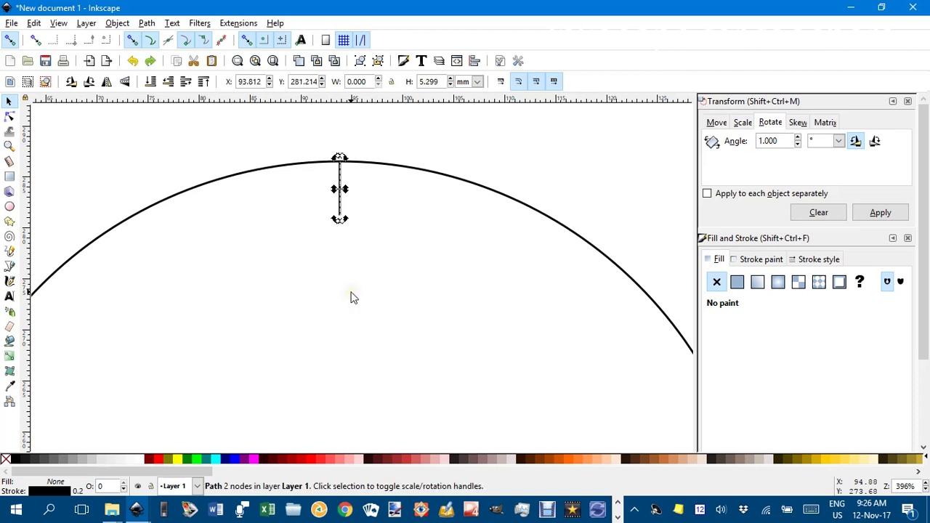
key(Delete)
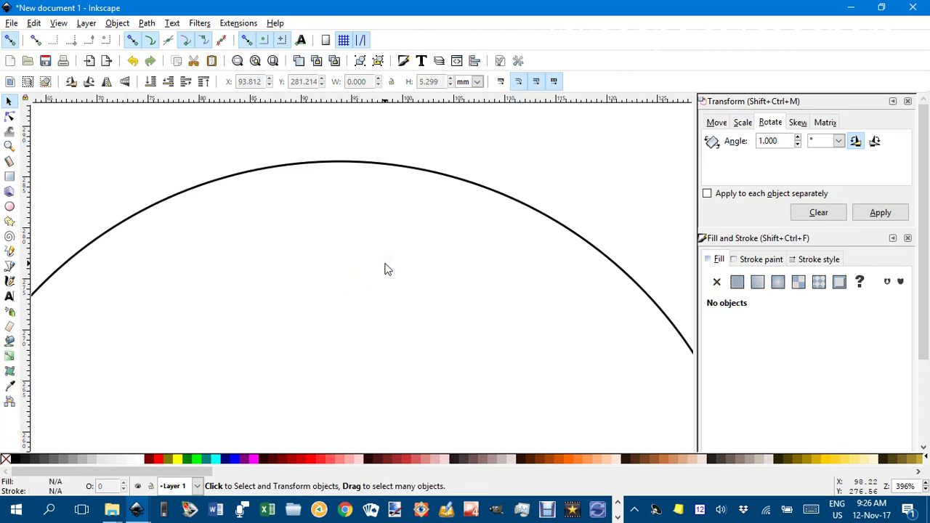
- Draw an 82.854 mm vertical line from the circle's top quadrant to its bottom quadrant
scroll(407, 280, down, 2)
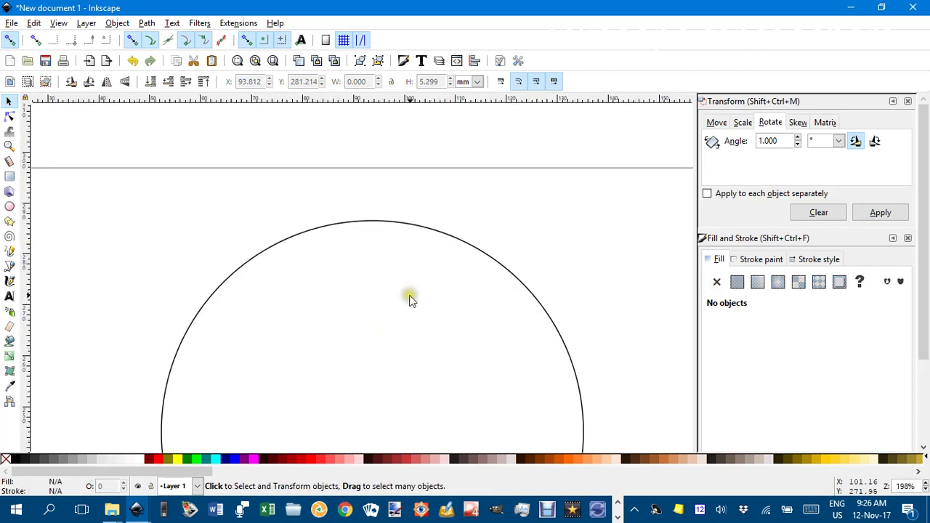
scroll(407, 290, down, 4)
scroll(403, 176, down, 1)
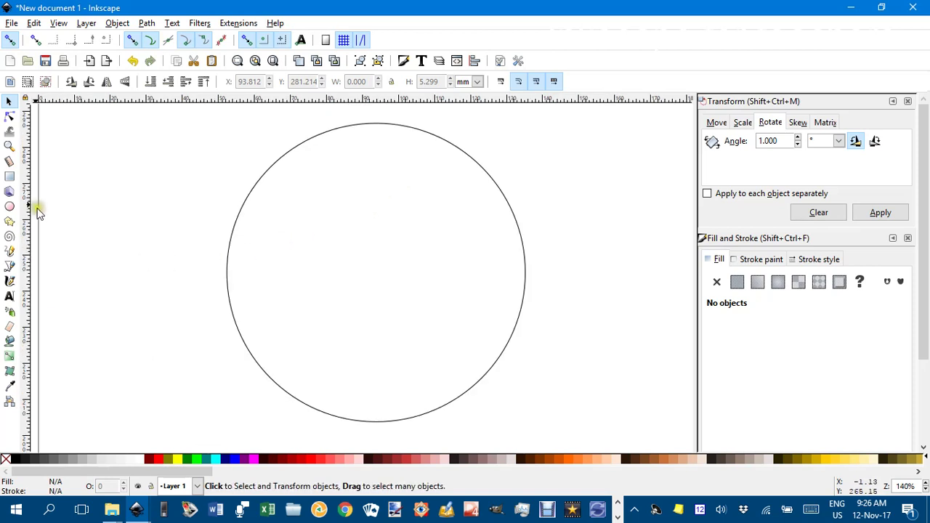
click(10, 267)
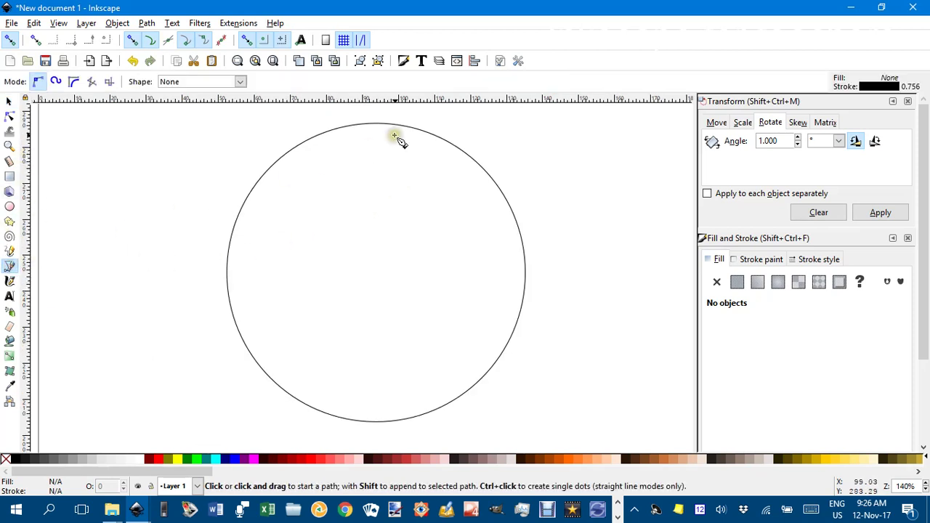
click(375, 124)
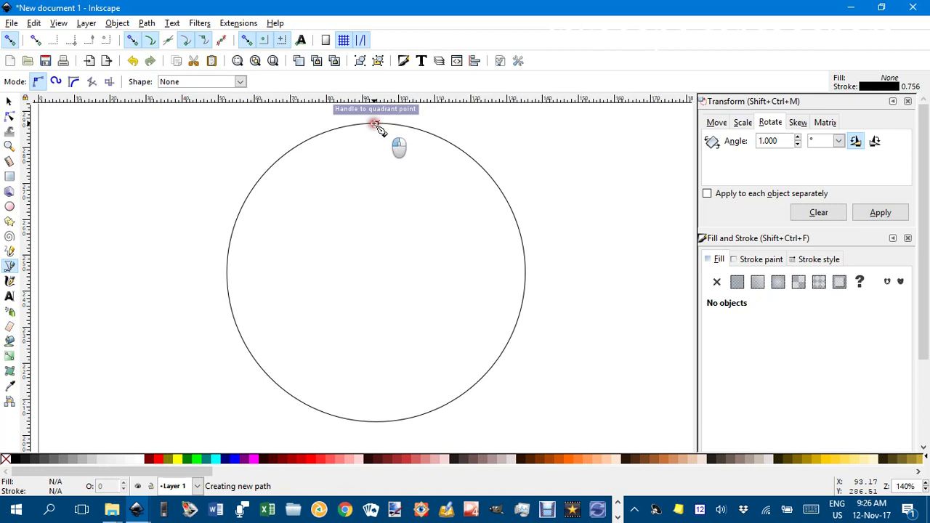
click(375, 421)
right_click(377, 422)
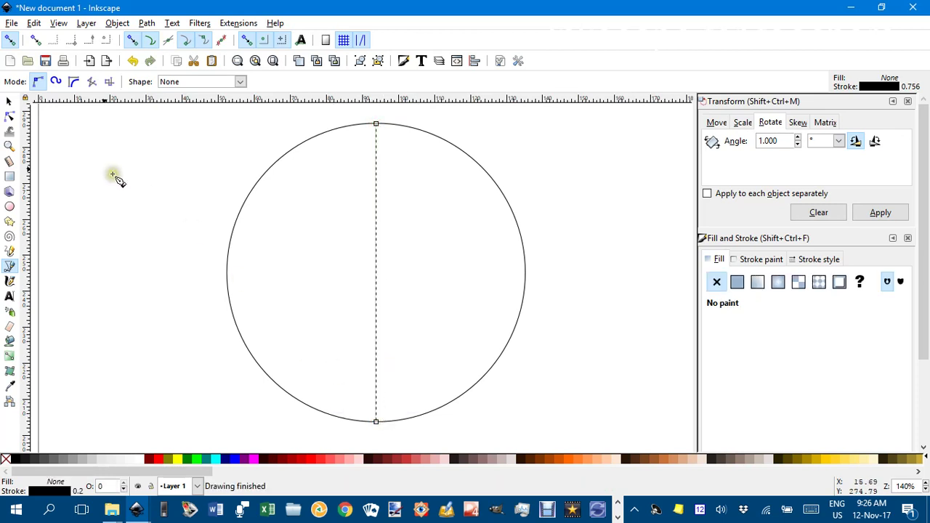
click(10, 101)
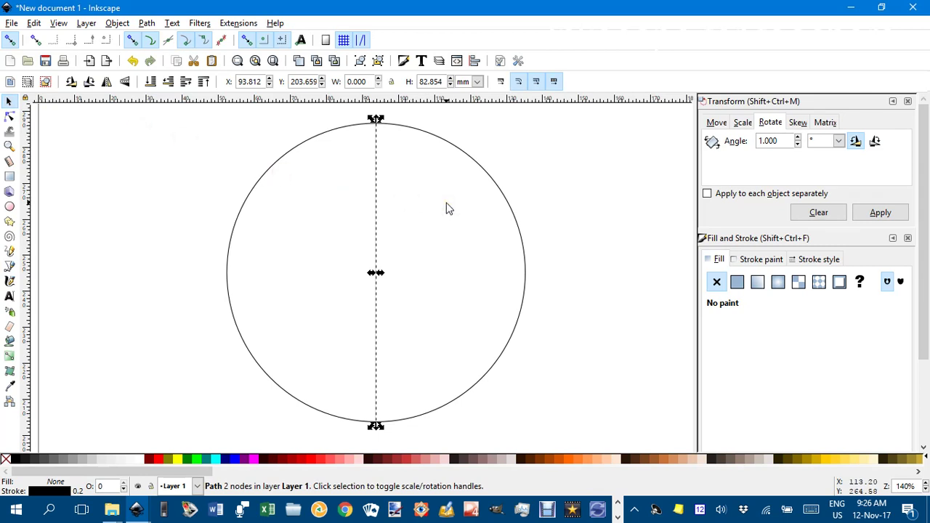
- Rotate the line to 45° and scale it down to a 5.481 mm diagonal tick at the upper-right rim
key(bracketright)
key(bracketright)
key(bracketright)
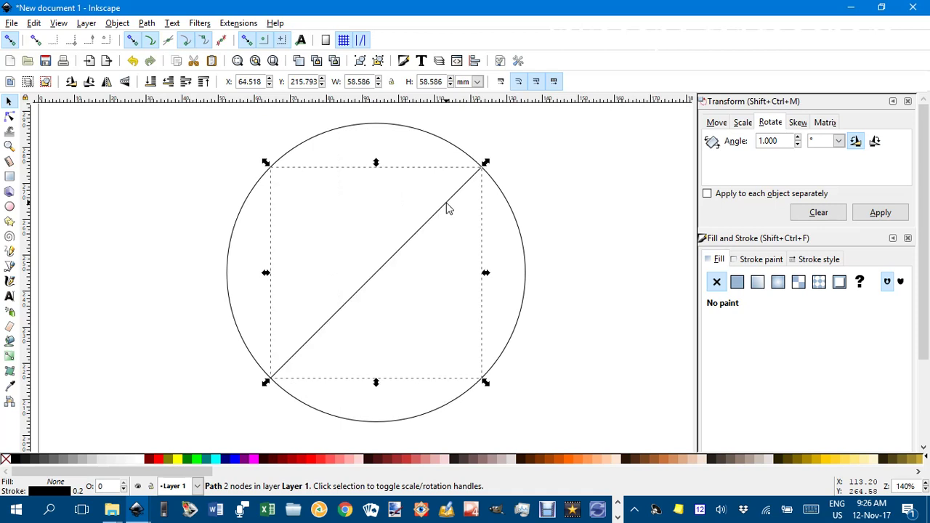
click(535, 191)
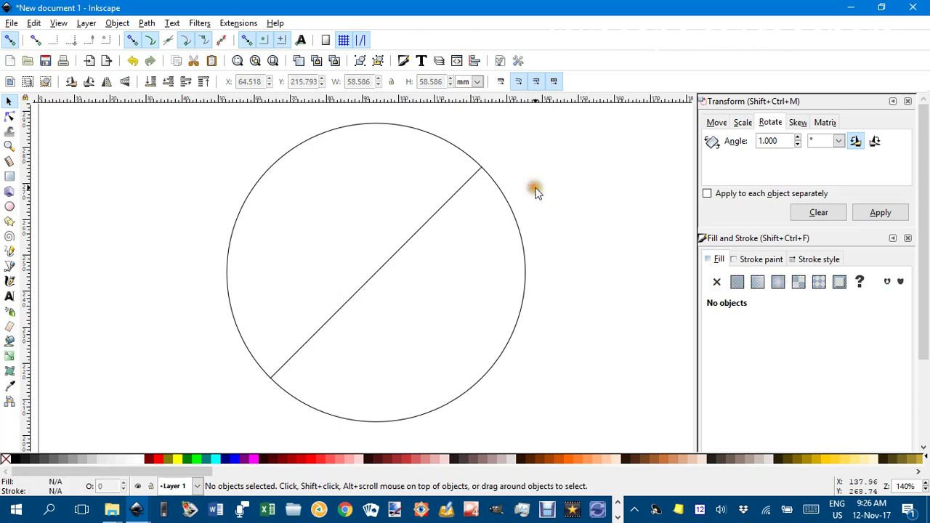
click(443, 204)
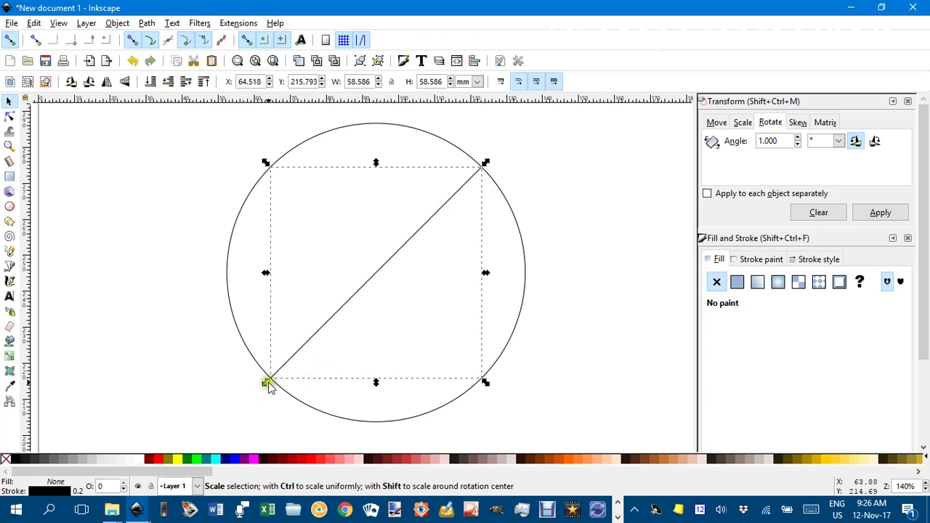
drag(267, 386, 457, 197)
- Move the tick's rotation centre from the tick onto the circle's midpoint
click(542, 194)
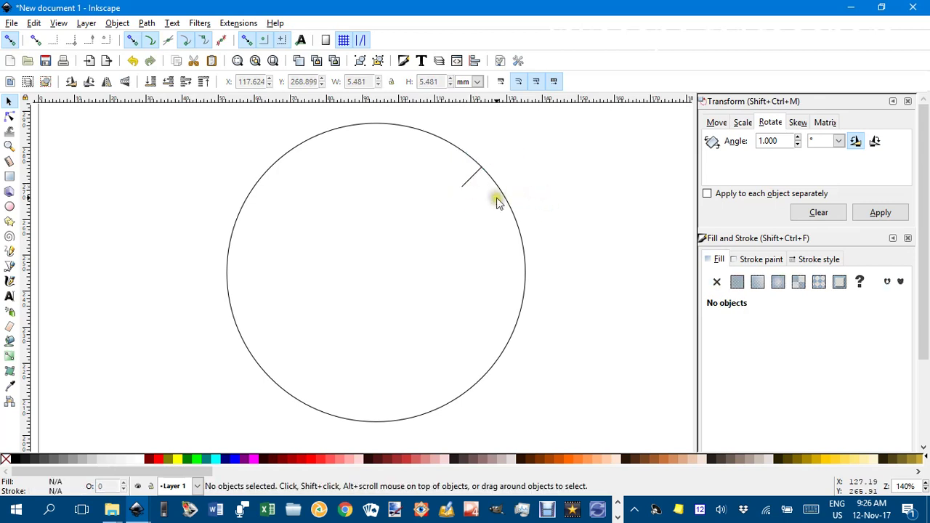
click(472, 181)
scroll(452, 192, up, 3)
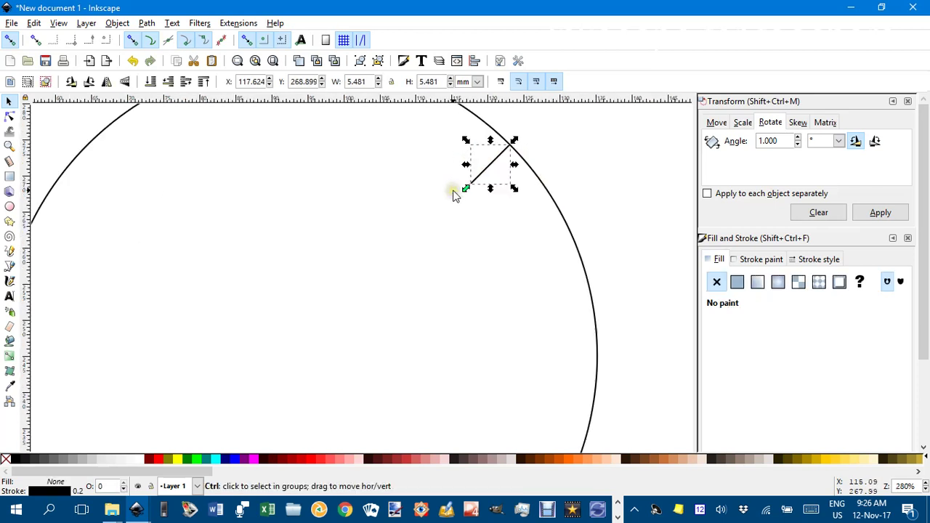
click(501, 164)
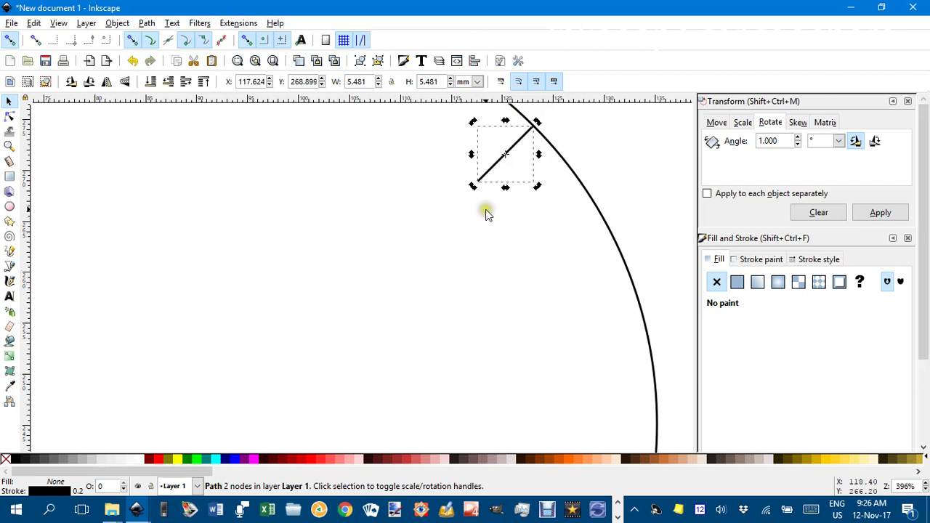
scroll(484, 212, down, 3)
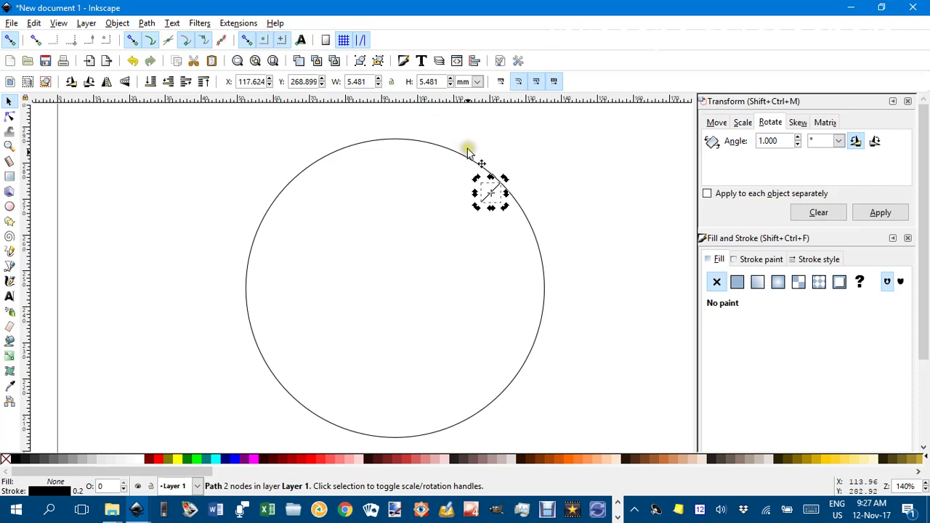
drag(490, 192, 391, 296)
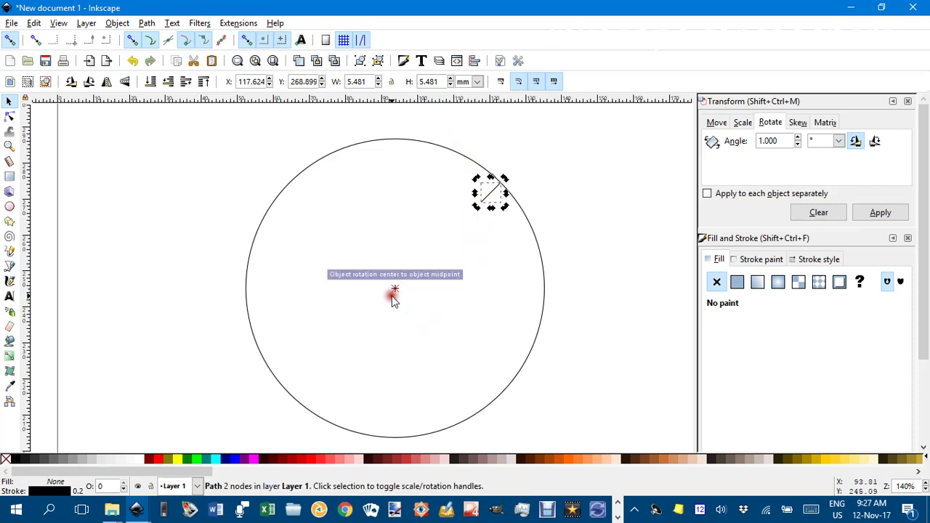
click(565, 229)
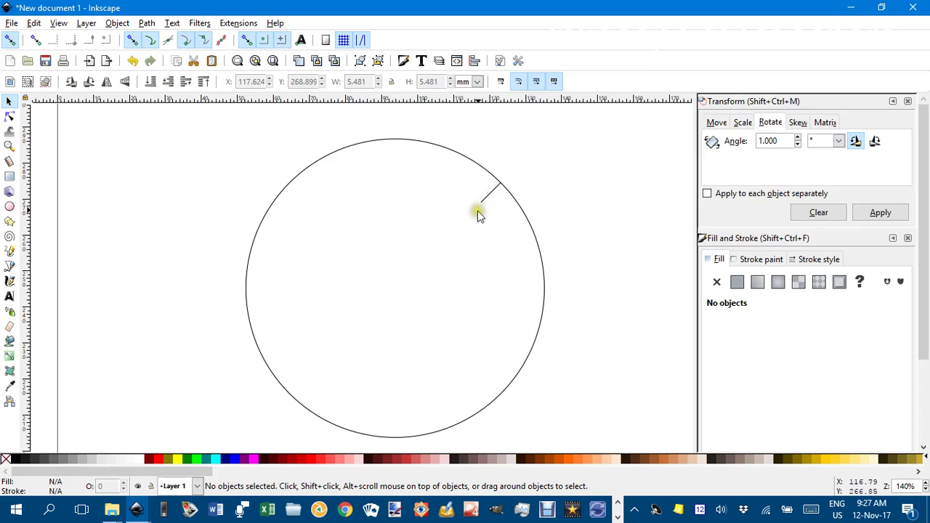
- Select the tick and set the Transform dialog's rotation angle to 10°
click(491, 193)
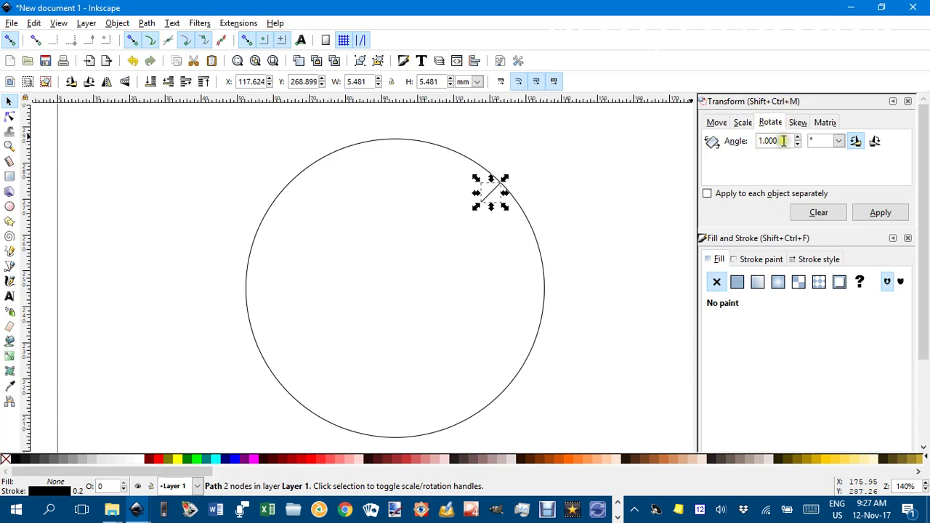
drag(781, 142, 739, 143)
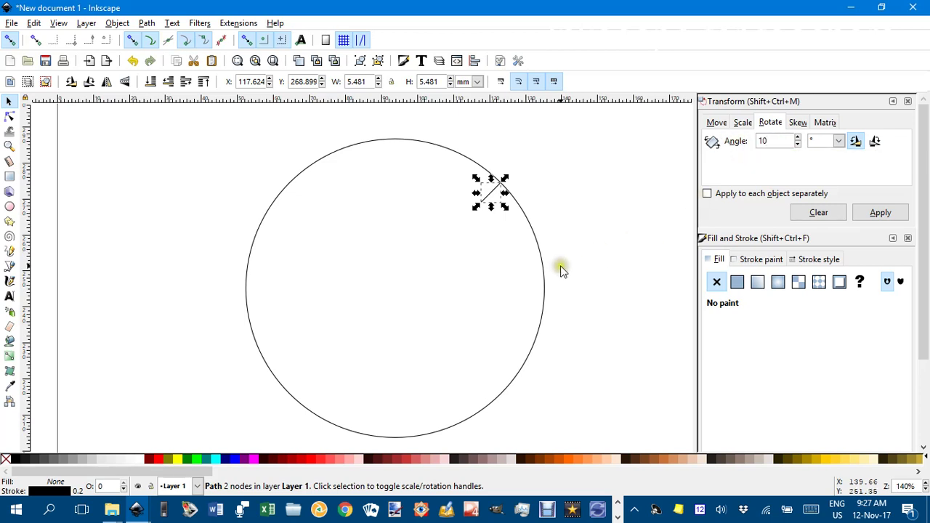
- Apply the 10° rotation repeatedly, leaving a tick copy every 10° until the ring closes
click(892, 212)
click(893, 212)
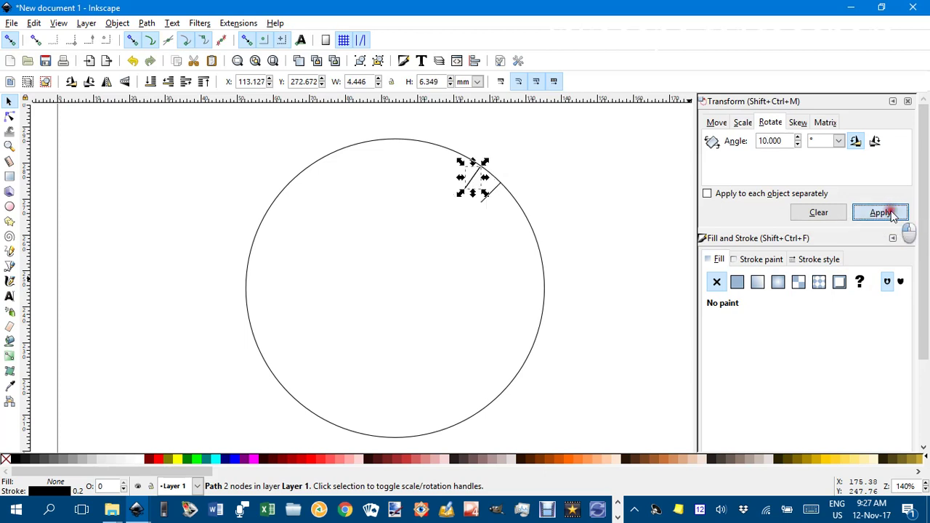
click(892, 213)
click(892, 212)
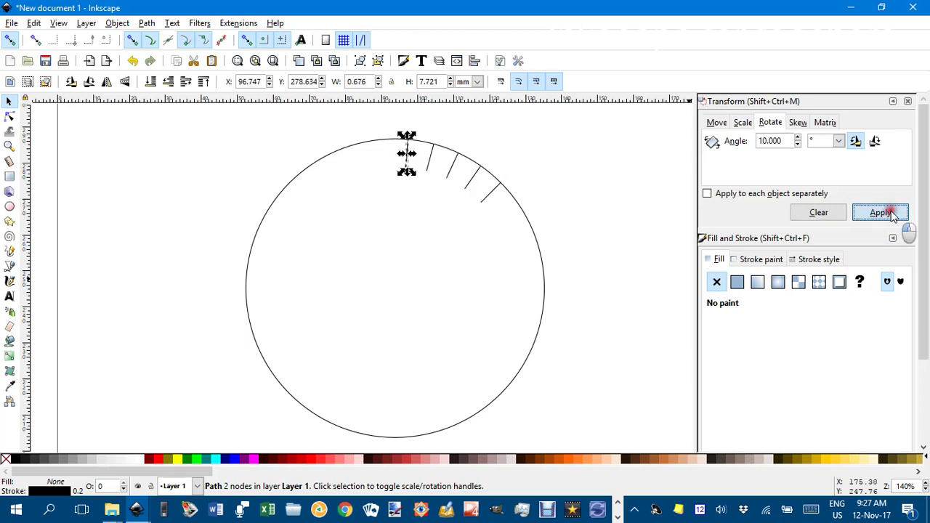
click(892, 212)
click(892, 213)
click(892, 212)
click(892, 212)
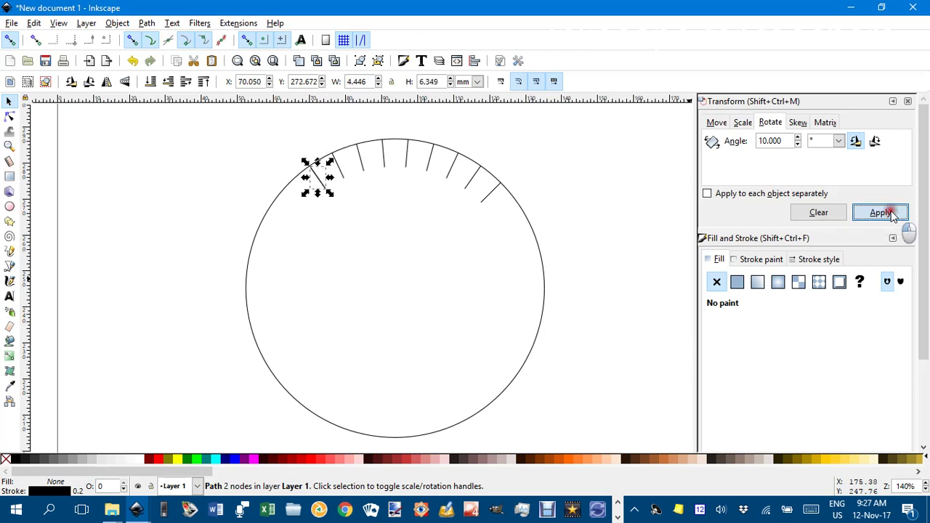
click(892, 212)
click(892, 213)
click(892, 212)
click(892, 212)
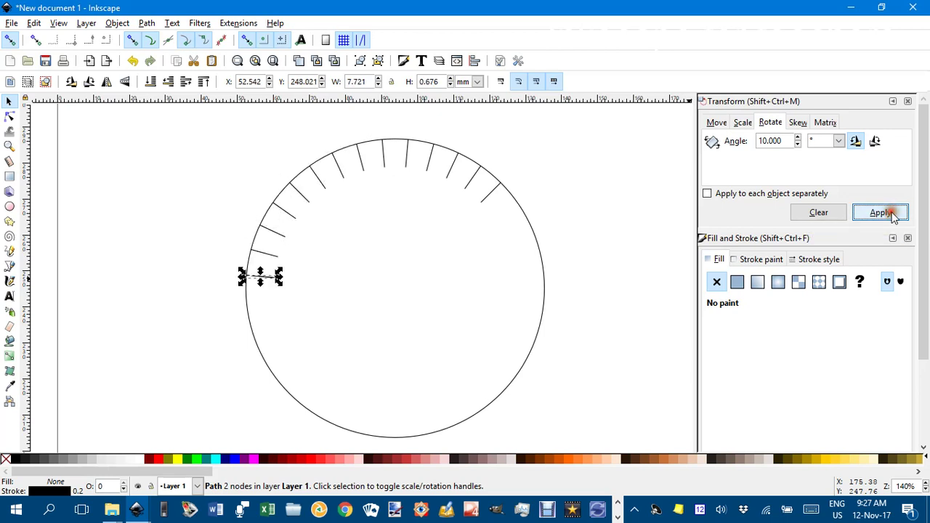
click(892, 213)
click(892, 213)
click(892, 212)
click(892, 212)
click(892, 212)
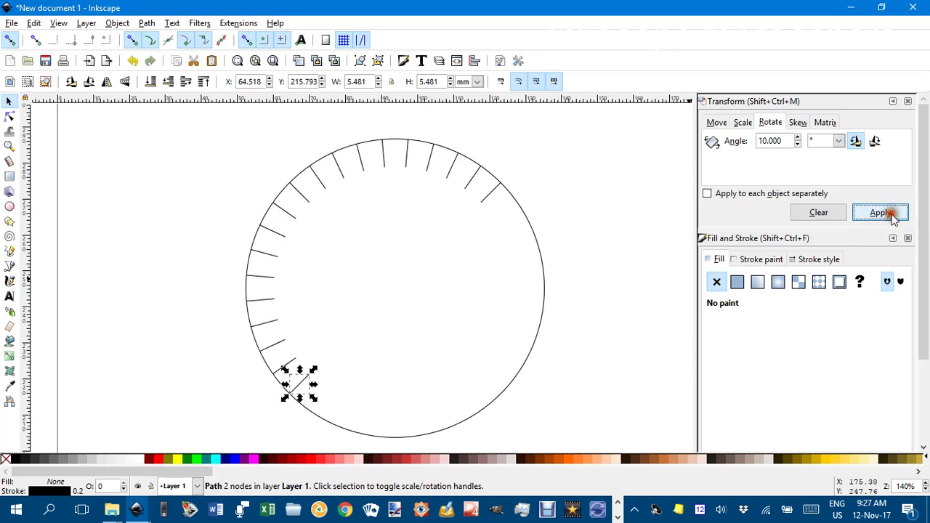
click(892, 213)
click(892, 212)
click(892, 213)
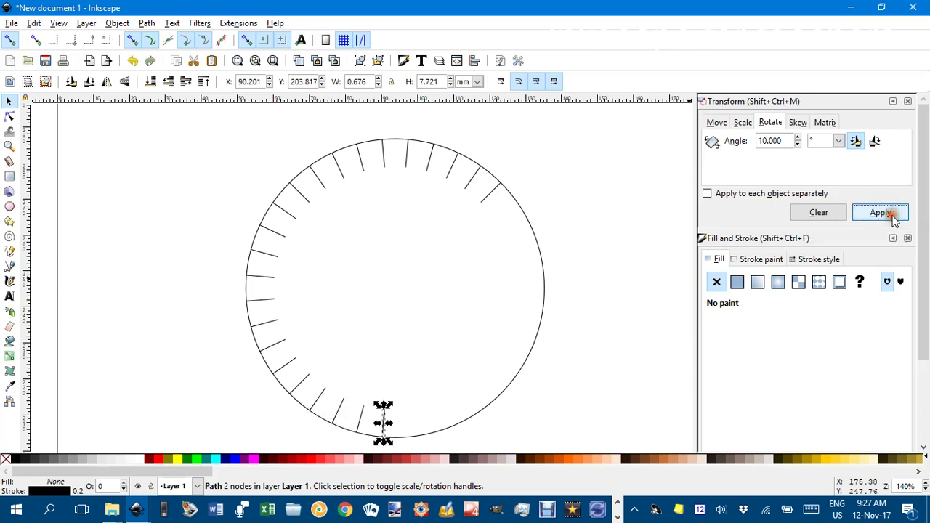
click(892, 212)
click(892, 212)
click(892, 213)
click(892, 212)
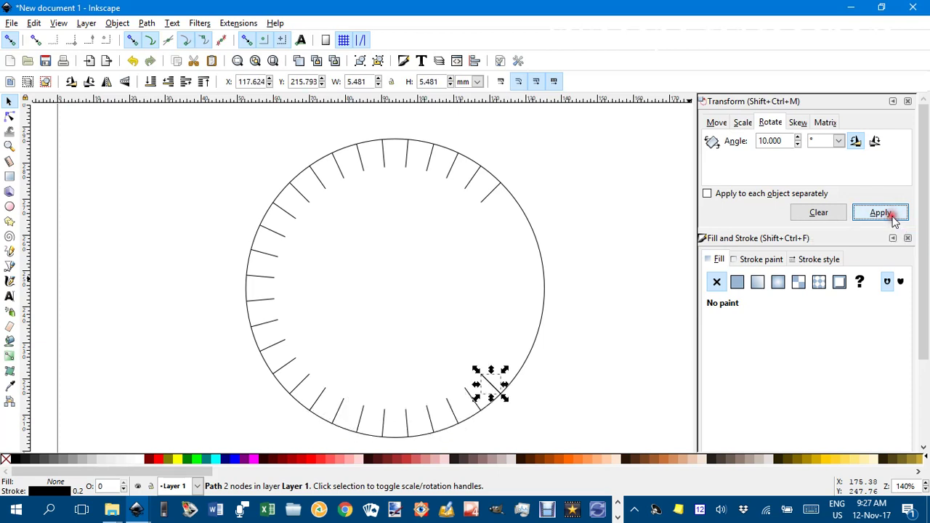
click(892, 212)
click(892, 212)
click(892, 212)
click(892, 212)
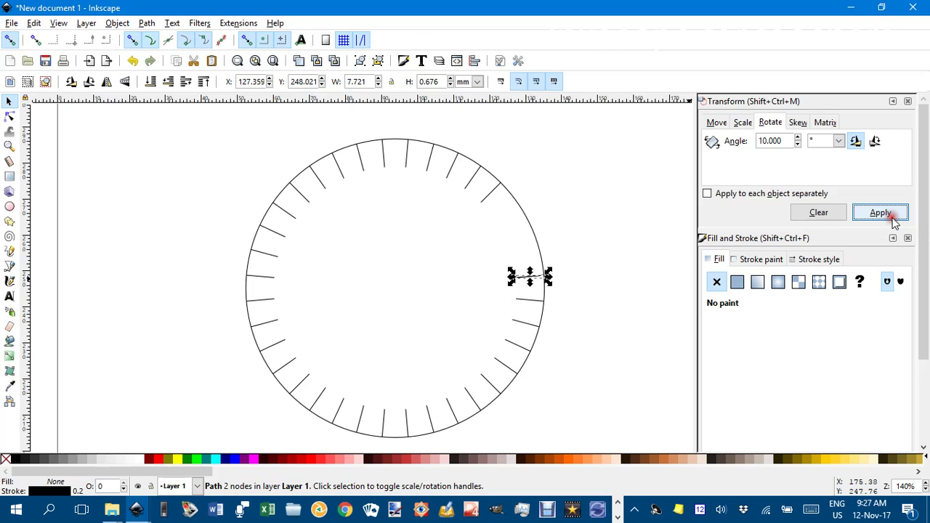
click(892, 212)
click(892, 212)
click(892, 212)
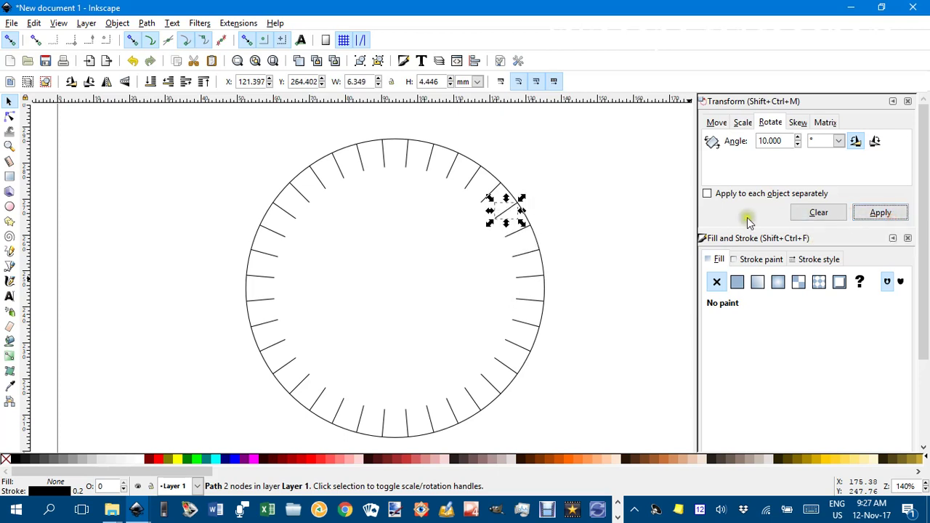
click(574, 170)
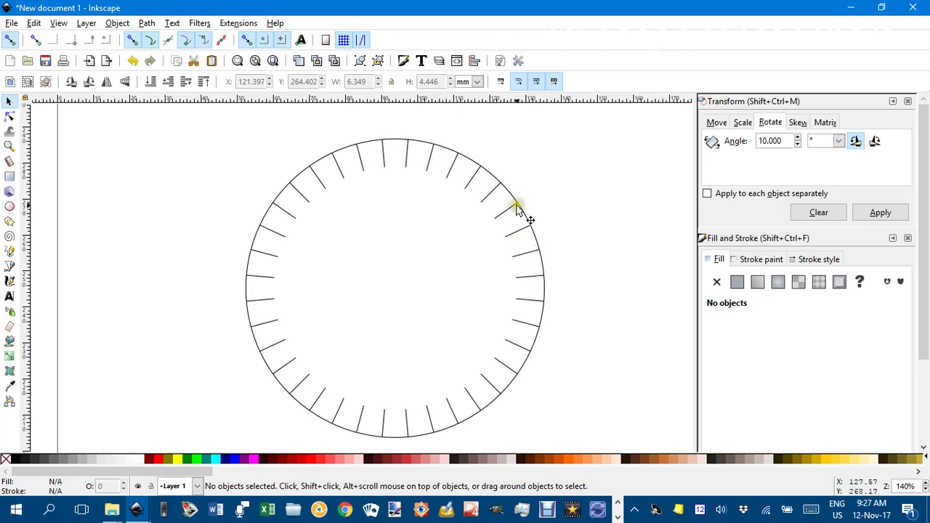
- Draw a new straight line over a black tick on the circle's upper-right rim
scroll(511, 211, up, 2)
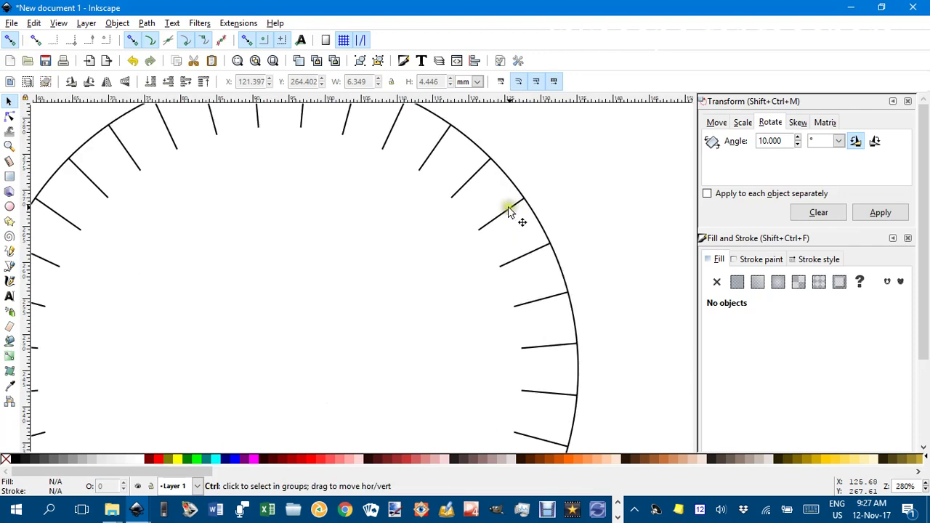
ctrl+scroll(510, 212, down, 2)
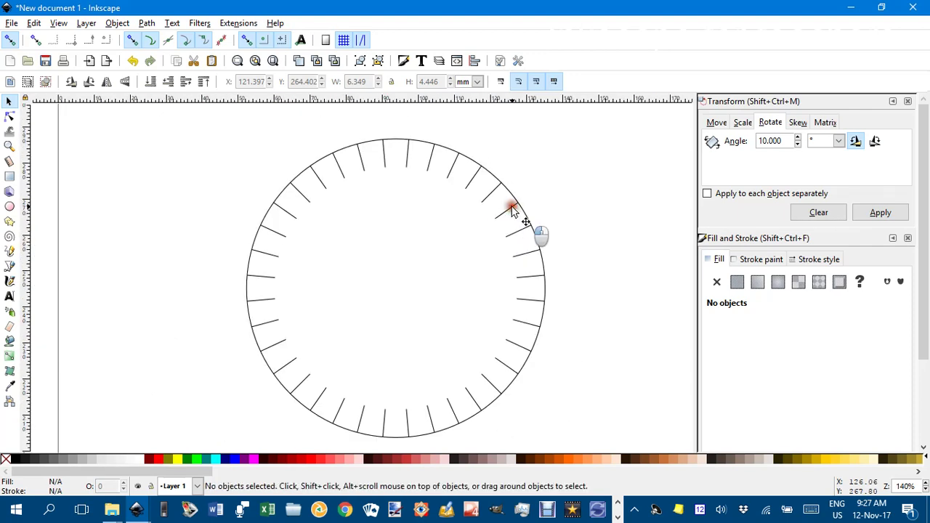
click(512, 210)
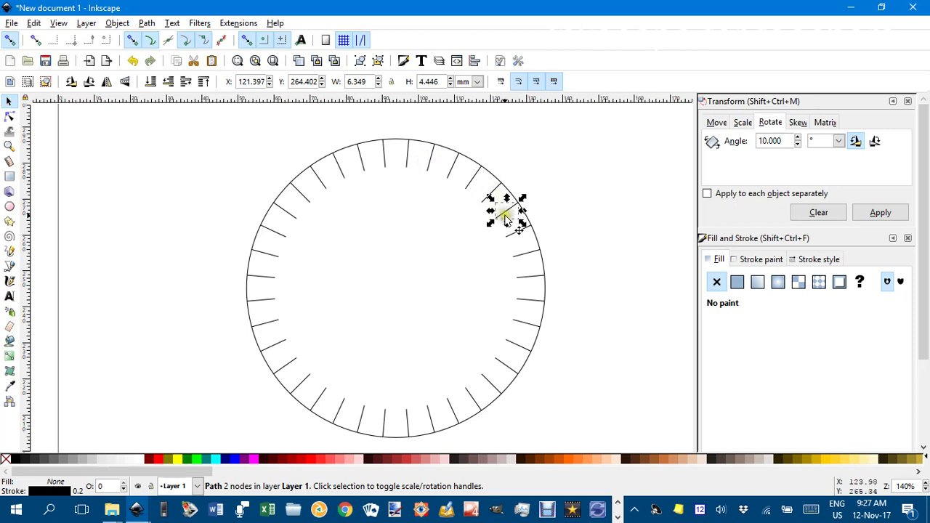
click(9, 267)
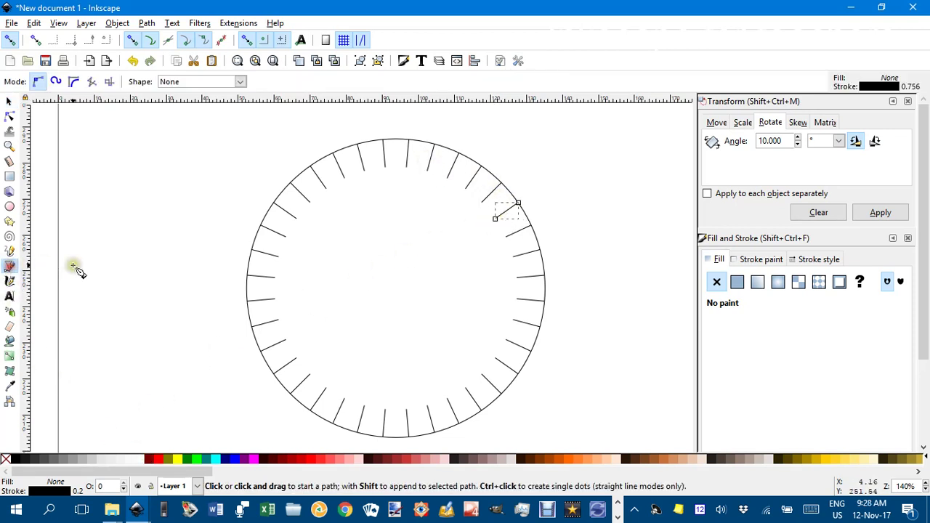
click(518, 204)
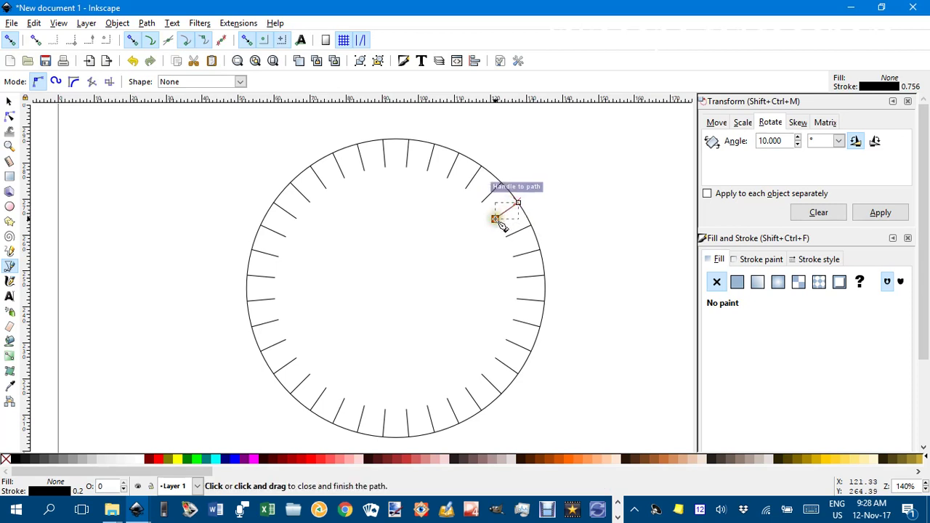
click(495, 219)
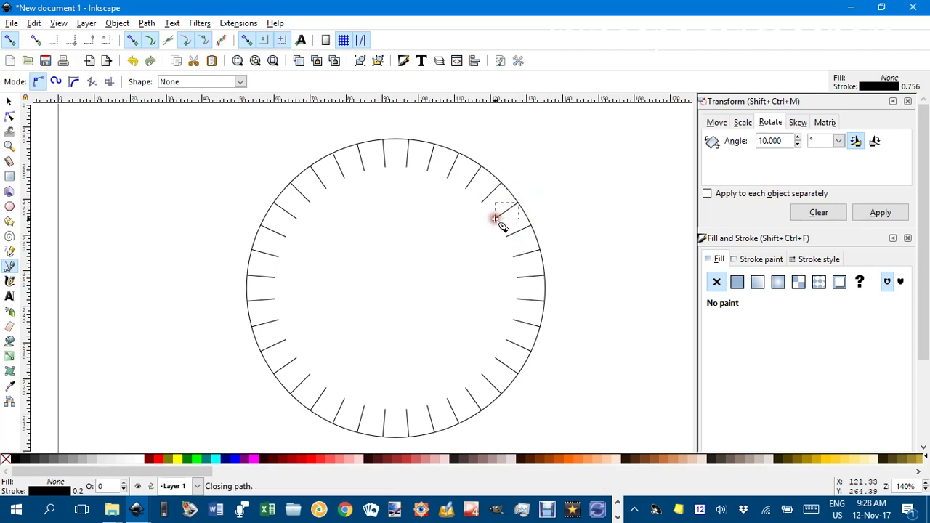
- Colour the new line red and, with snapping off, shrink it to a 3.136 × 2.196 mm tick
shift+click(159, 458)
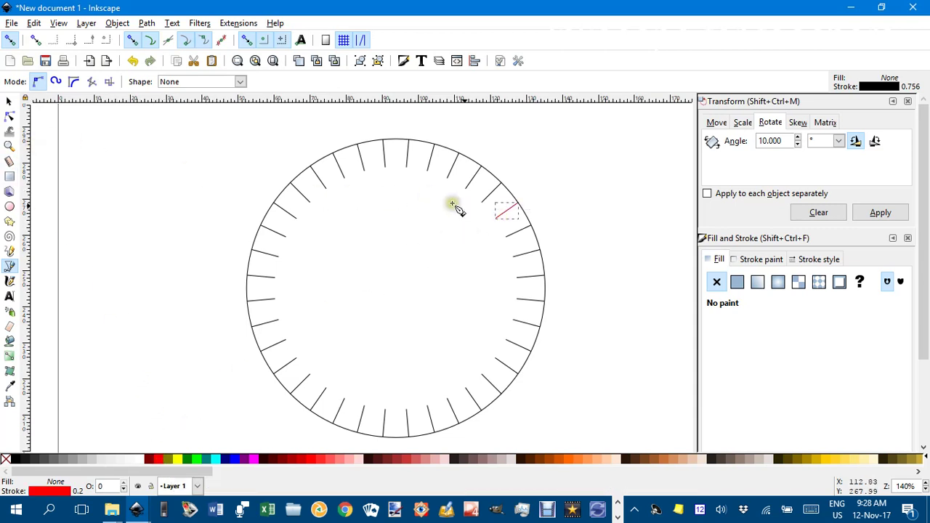
click(9, 102)
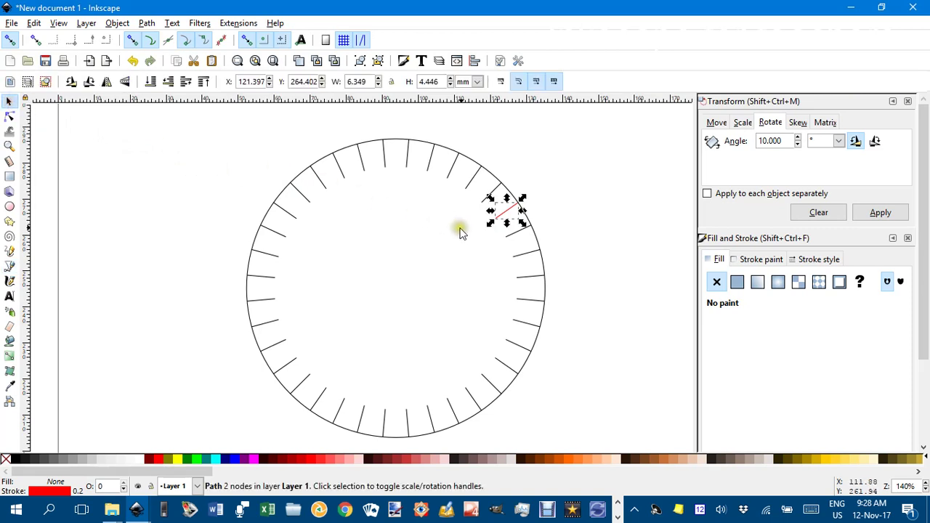
drag(490, 225, 471, 242)
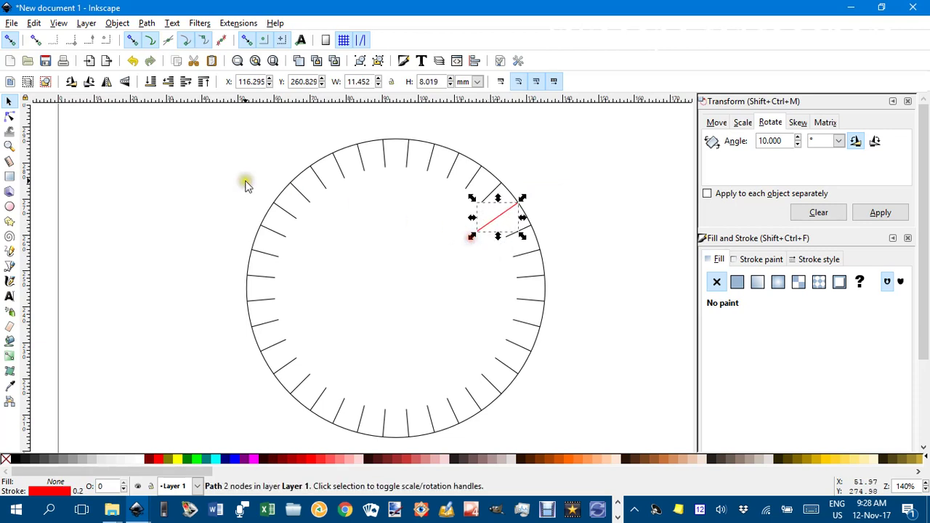
click(10, 40)
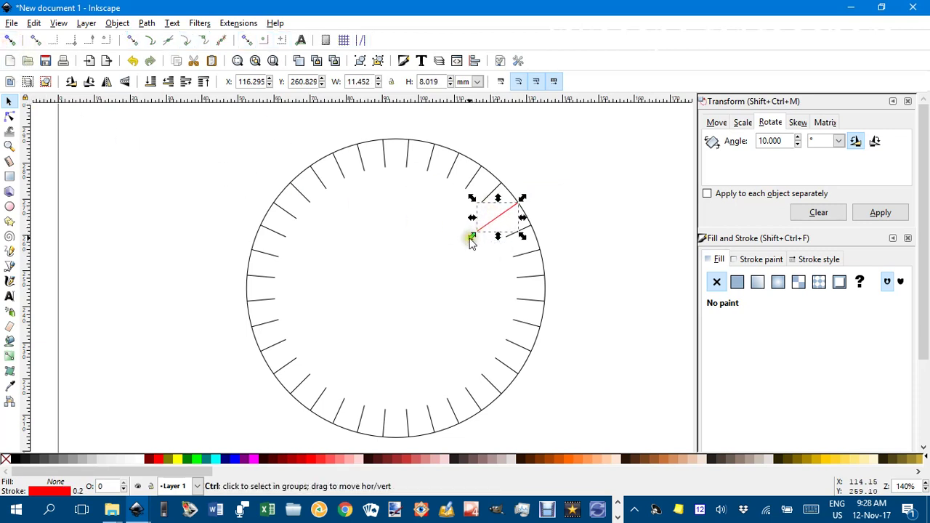
drag(471, 238, 500, 220)
click(572, 195)
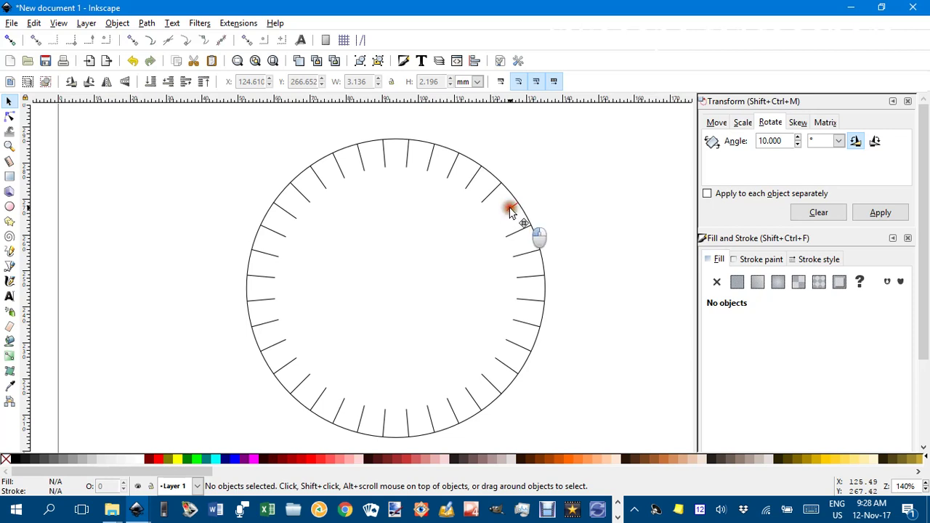
- Select the small red tick and bring up its rotation centre
click(511, 210)
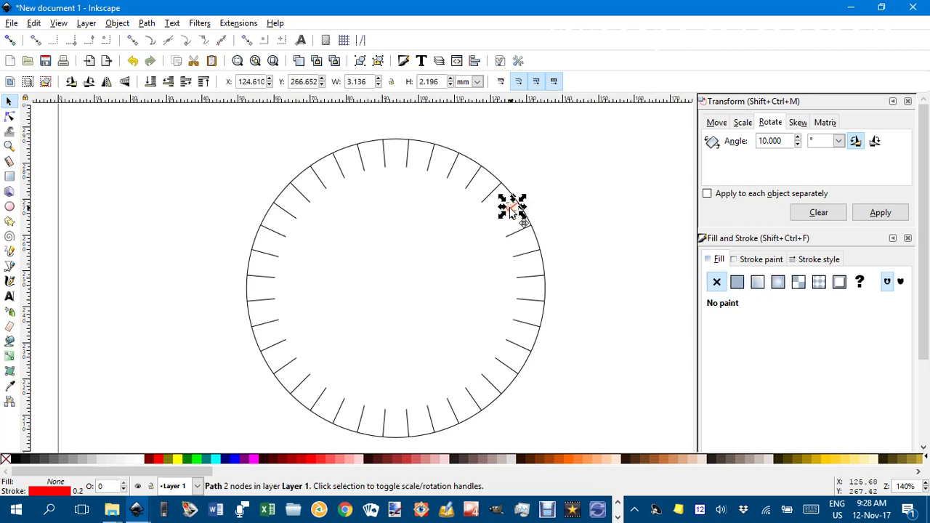
click(783, 140)
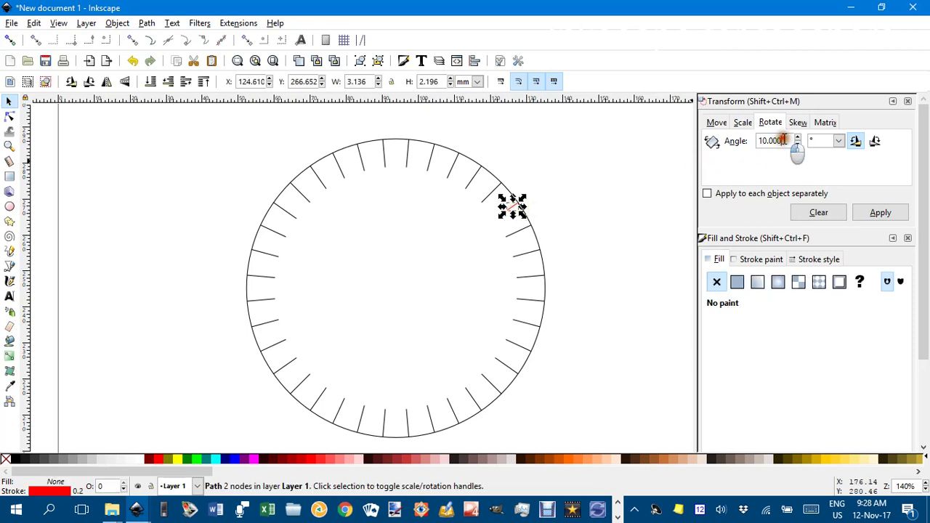
click(524, 216)
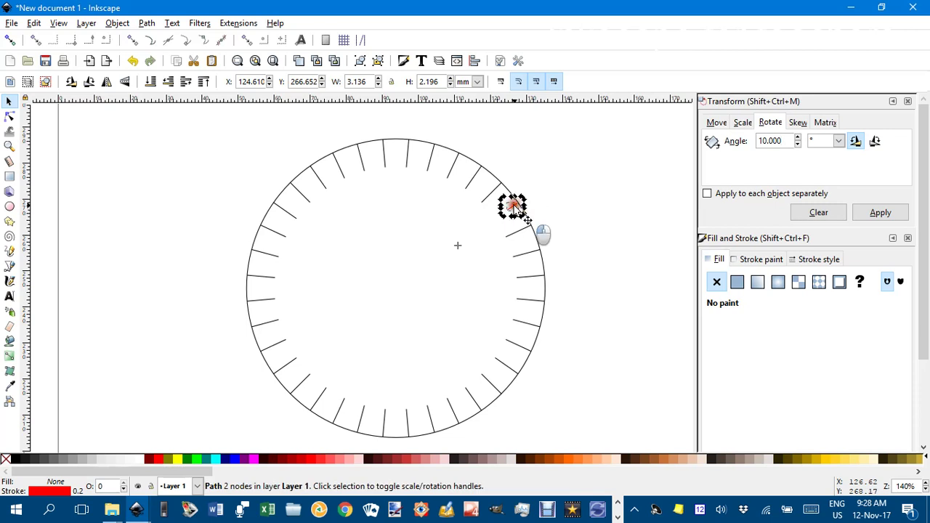
- With snapping on, snap the red tick's rotation centre onto the circle's centre
click(458, 249)
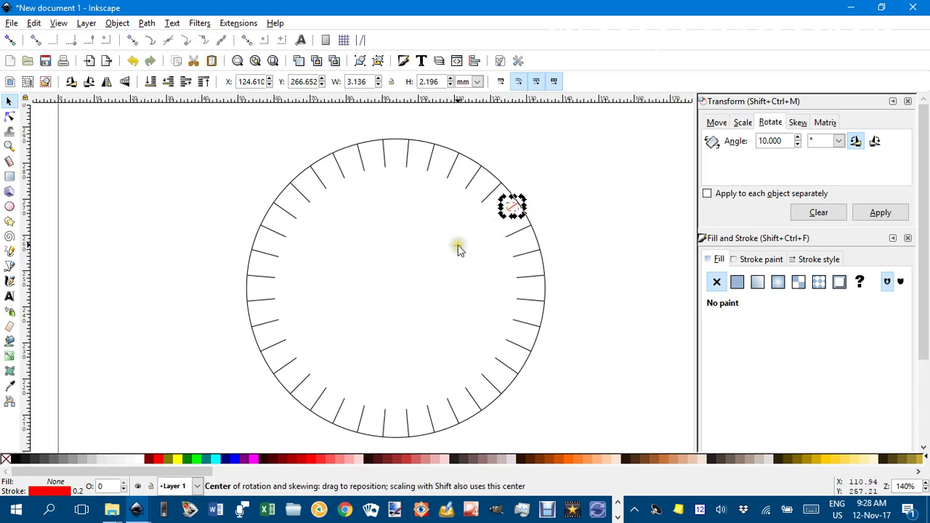
drag(458, 249, 405, 264)
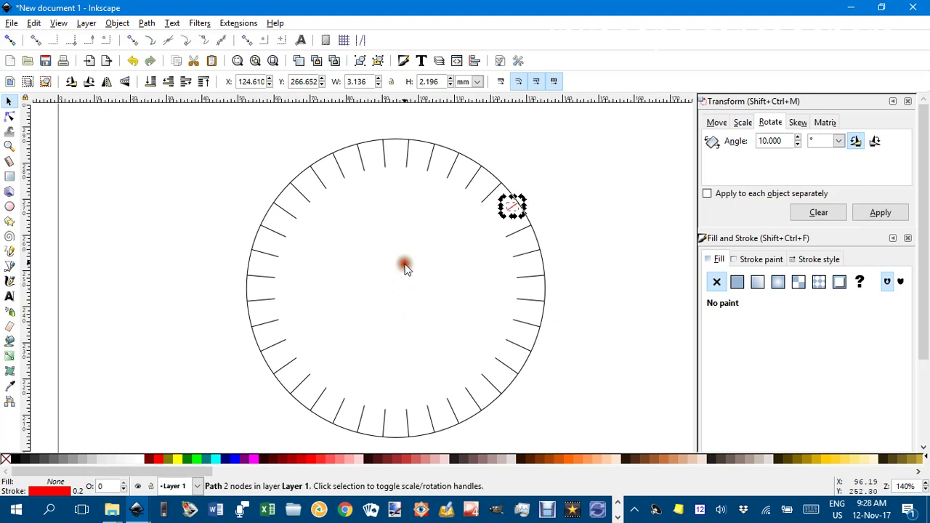
click(10, 39)
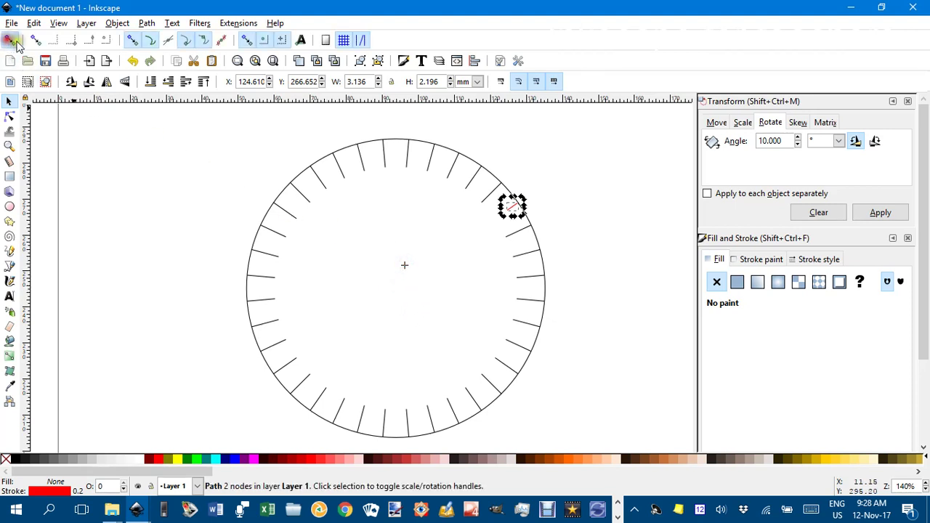
drag(404, 266, 396, 290)
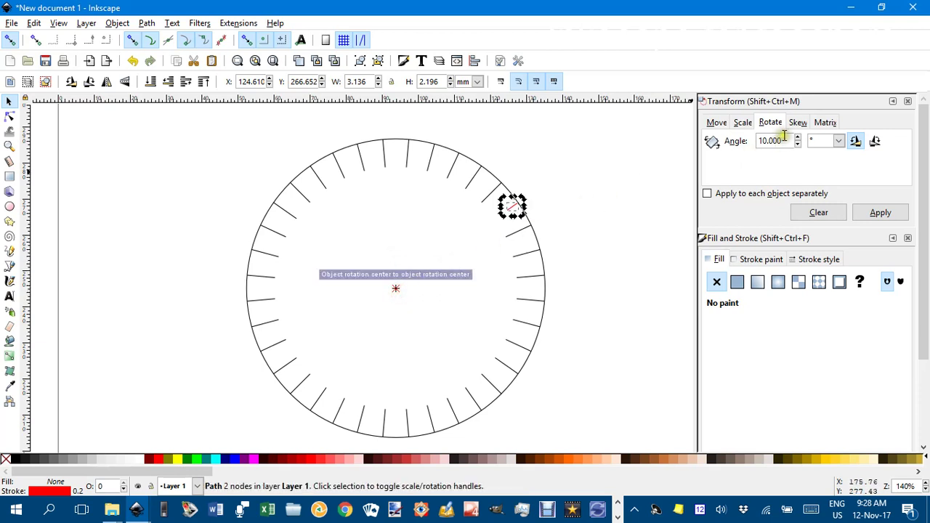
drag(772, 141, 750, 138)
- Apply a 1° rotation nine times to fan out red ticks, then deselect
text(1)
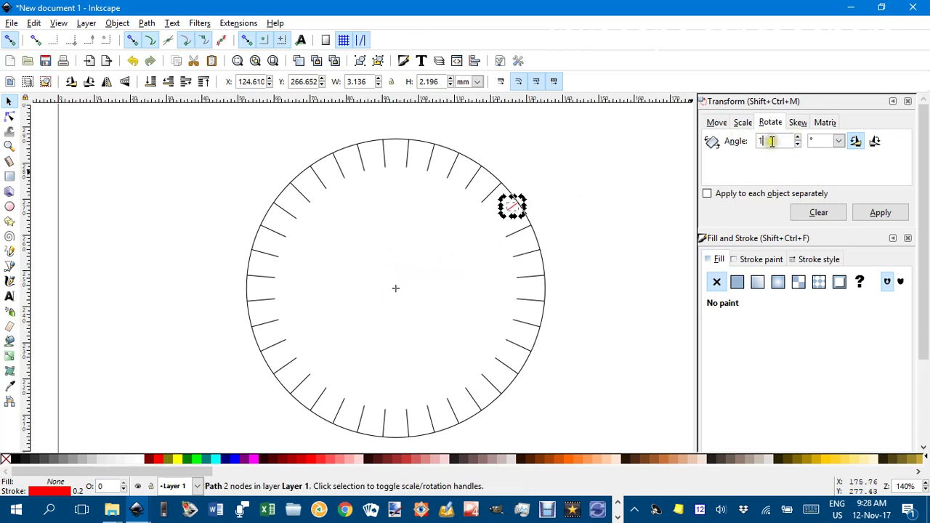
click(881, 213)
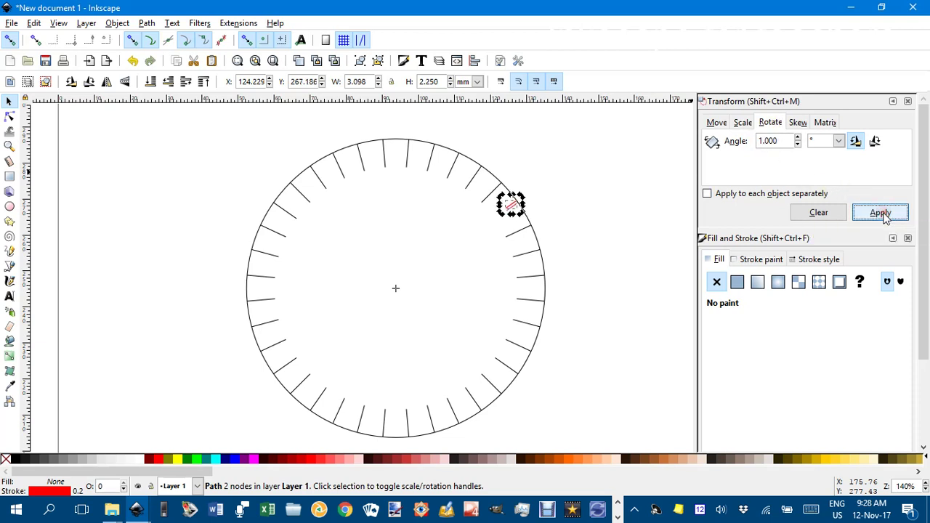
click(881, 213)
click(881, 213)
click(882, 213)
click(884, 214)
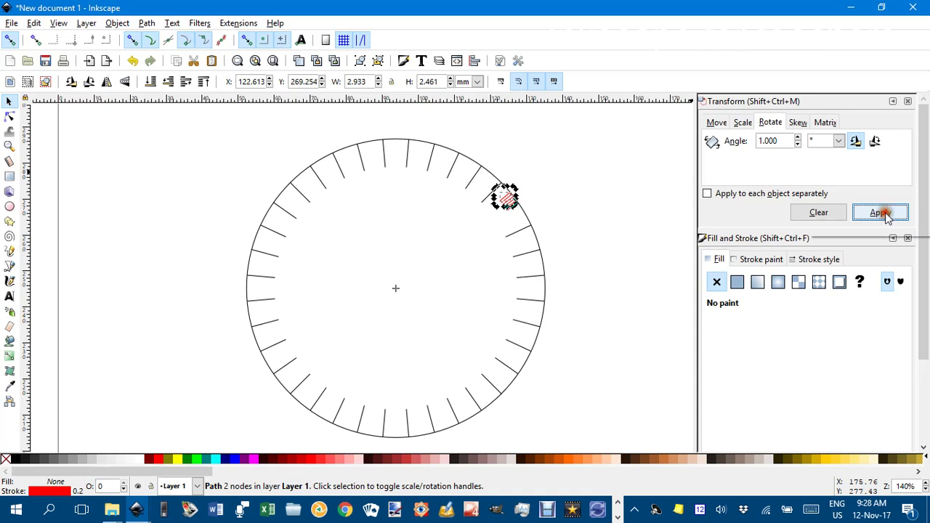
click(884, 214)
click(886, 214)
click(885, 215)
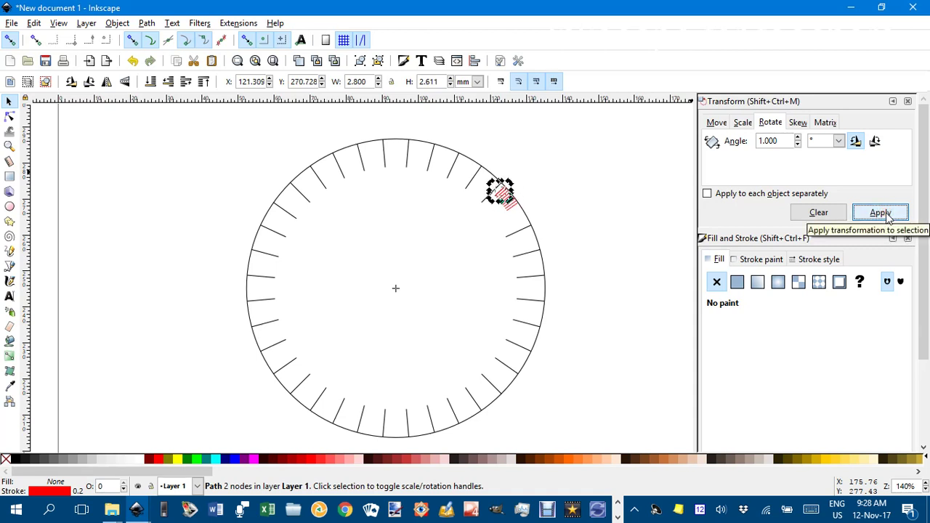
click(886, 214)
click(544, 163)
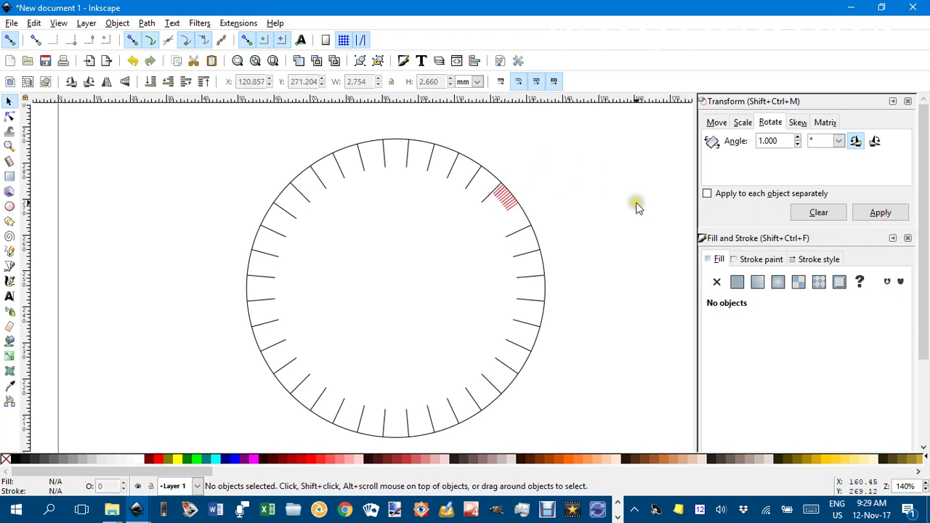